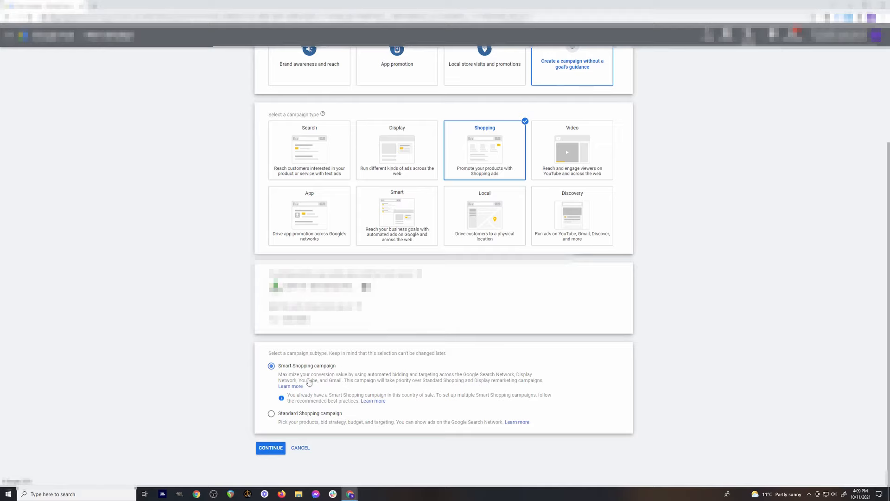
# - Choose the Standard Shopping campaign subtype and name the campaign "Shopping - Low"
pyautogui.click(272, 414)
pyautogui.click(279, 449)
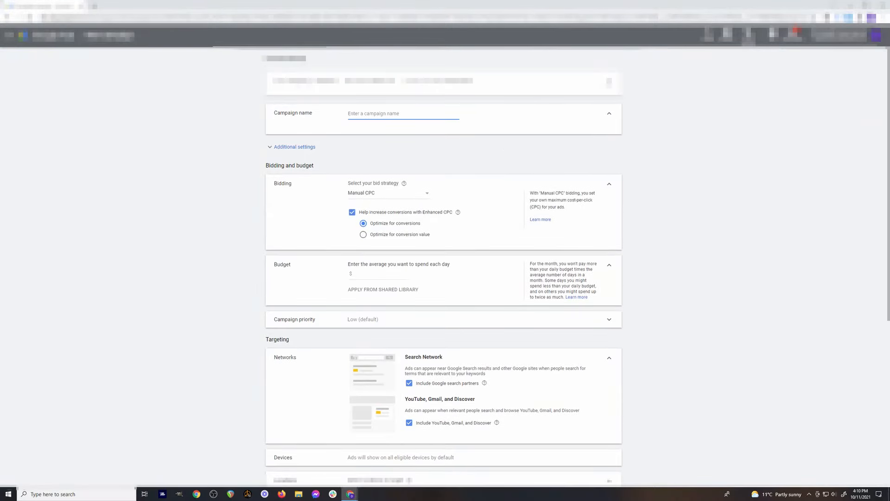
pyautogui.write('Shopping - Low')
# - Review the available bid strategies for the campaign, keeping Manual CPC selected
pyautogui.click(379, 194)
pyautogui.click(389, 168)
pyautogui.click(378, 195)
pyautogui.click(380, 155)
pyautogui.click(387, 195)
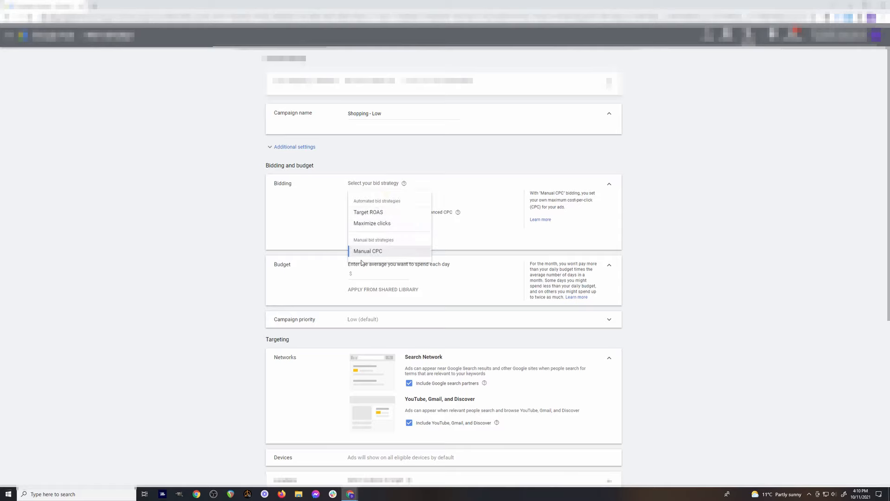
pyautogui.click(389, 145)
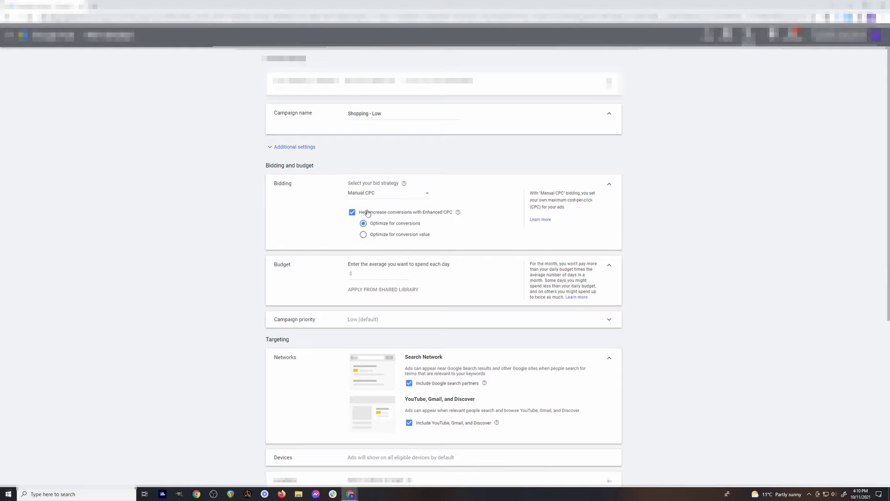
pyautogui.click(371, 195)
pyautogui.click(351, 160)
# - Turn off the option to help increase conversions with Enhanced CPC
pyautogui.click(352, 214)
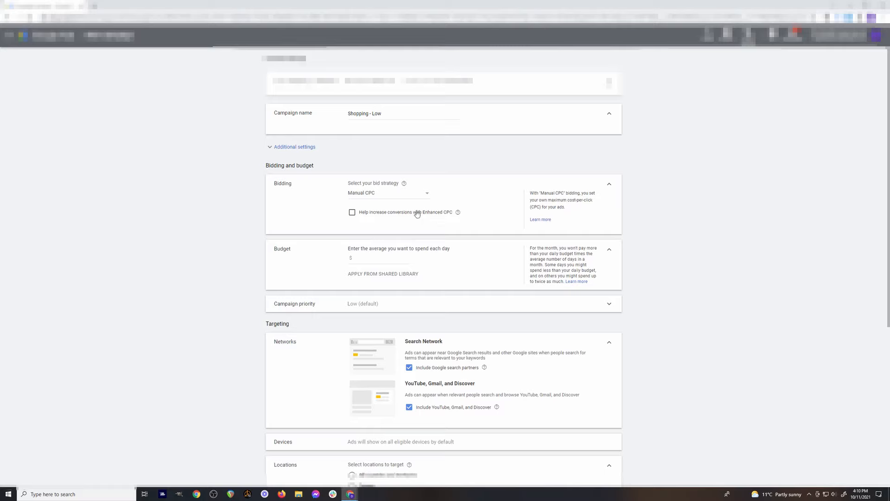
pyautogui.click(353, 213)
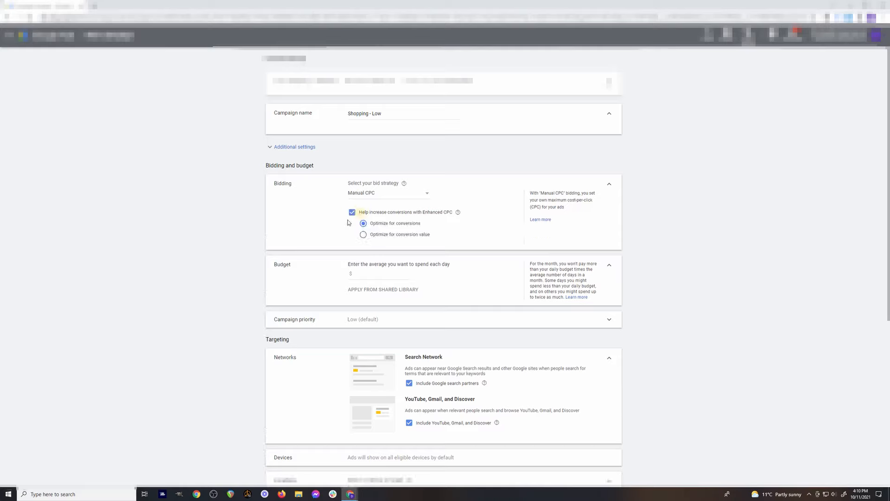
pyautogui.click(352, 213)
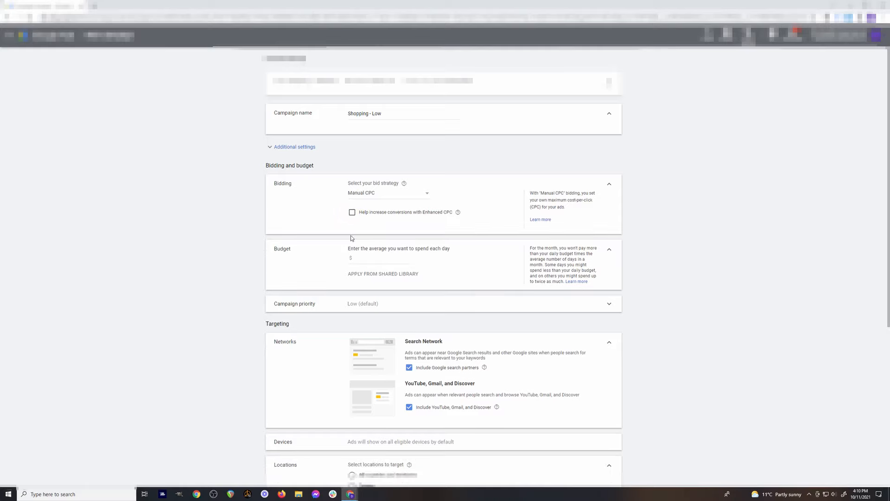
# - Set the average daily budget to $0.01 and expand the campaign priority settings, leaving the priority at Low
pyautogui.click(366, 259)
pyautogui.click(226, 264)
pyautogui.click(312, 308)
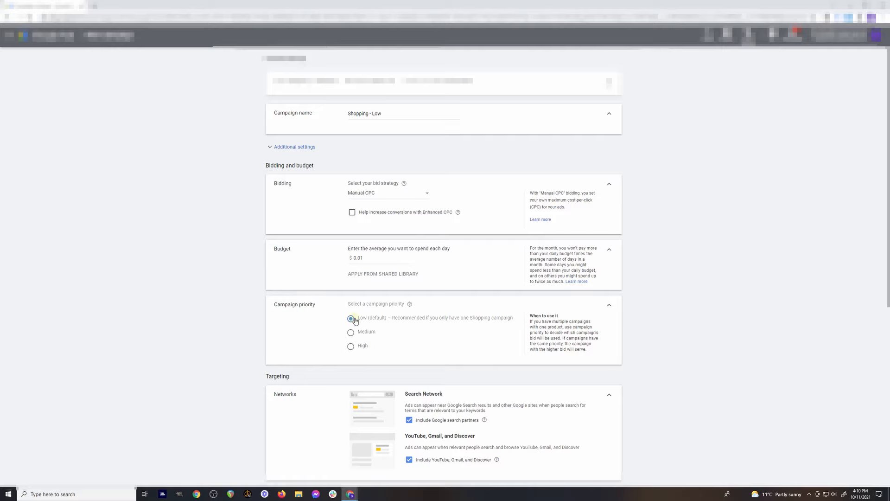
# - Exclude Google search partners and YouTube, Gmail, and Discover from the campaign's networks
pyautogui.scroll(-3, 397, 315)
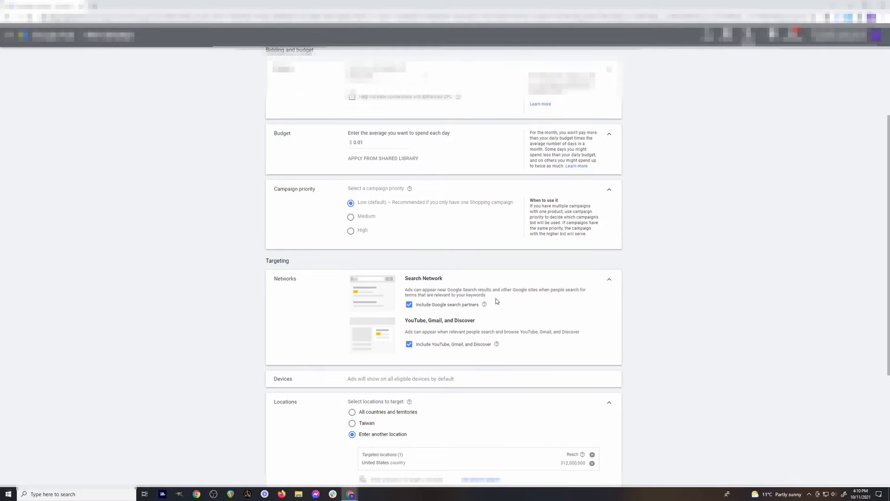
pyautogui.click(409, 305)
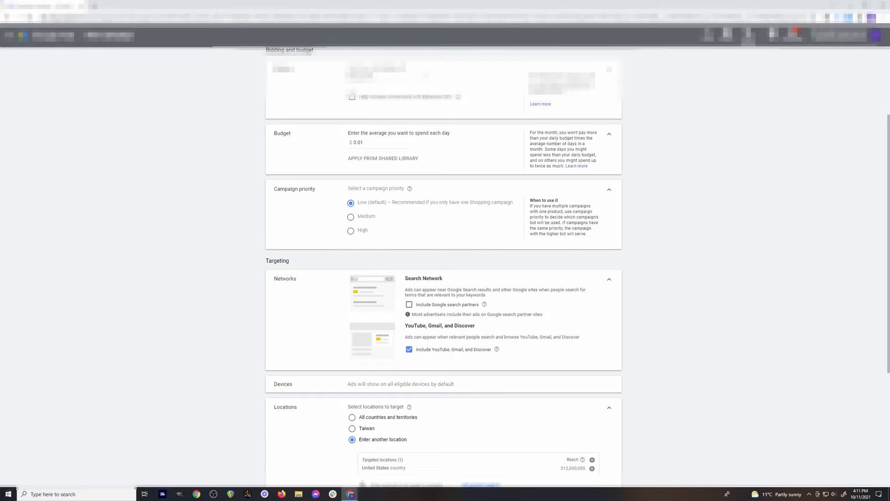
pyautogui.click(409, 349)
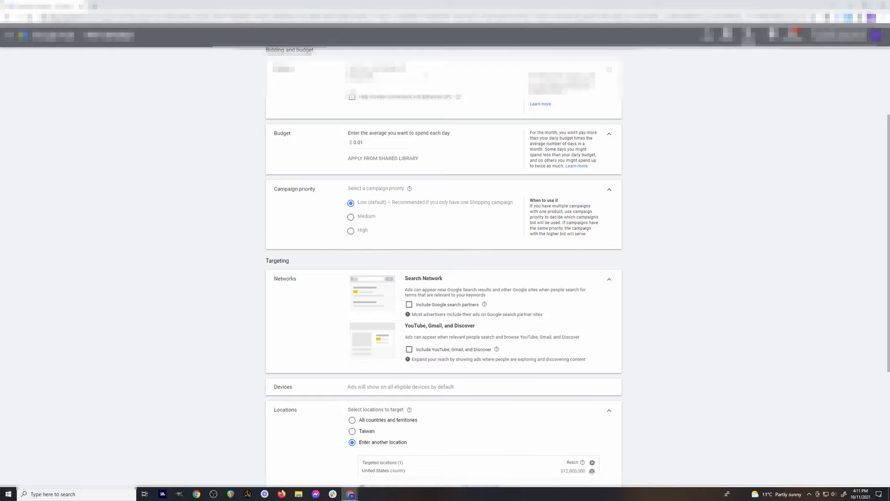
pyautogui.moveTo(409, 326); pyautogui.dragTo(473, 327)
pyautogui.click(474, 327)
# - Search for Hawaii in the location targeting and exclude the state of Hawaii, United States
pyautogui.scroll(-3, 554, 310)
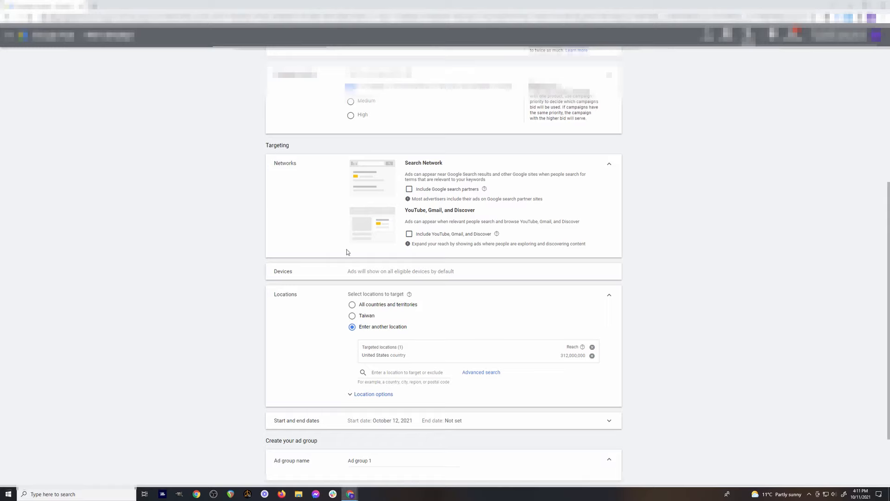
pyautogui.scroll(-3, 329, 286)
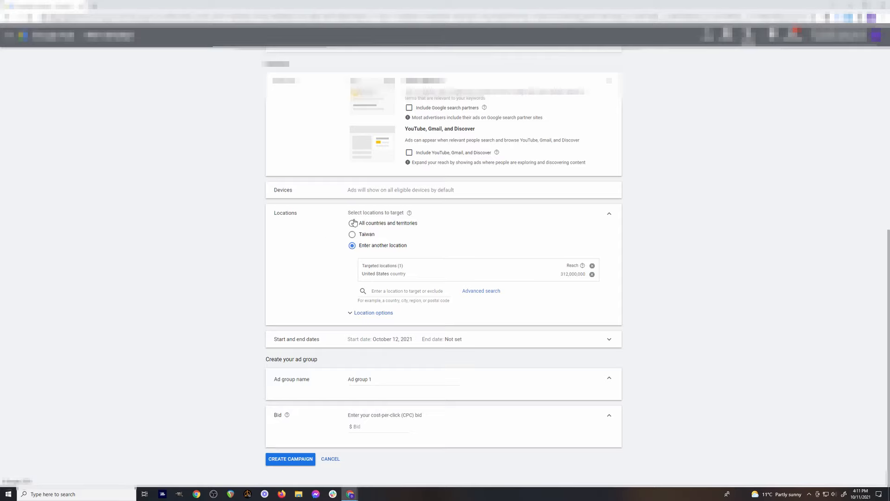
pyautogui.click(351, 246)
pyautogui.click(379, 290)
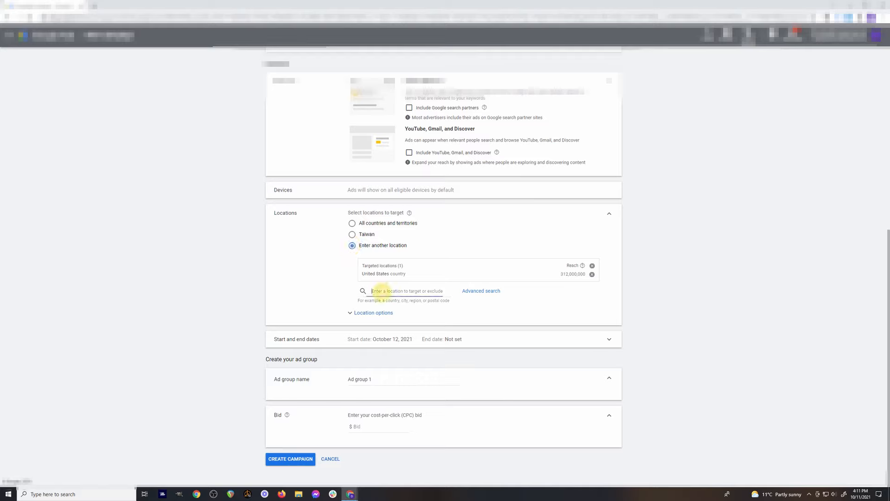
pyautogui.write('hawiii')
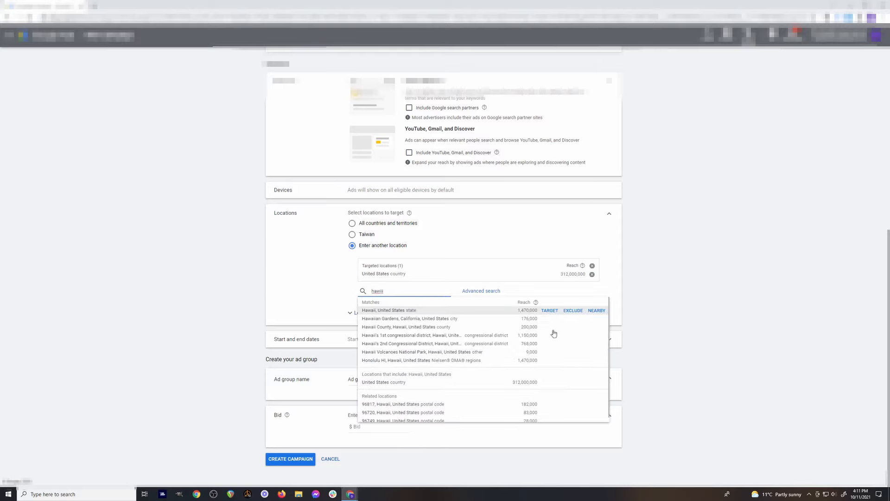
pyautogui.click(573, 311)
# - Search for Alaska in the location targeting and exclude the state of Alaska, United States
pyautogui.click(397, 319)
pyautogui.write('alaks')
pyautogui.press('BackSpace')
pyautogui.press('BackSpace')
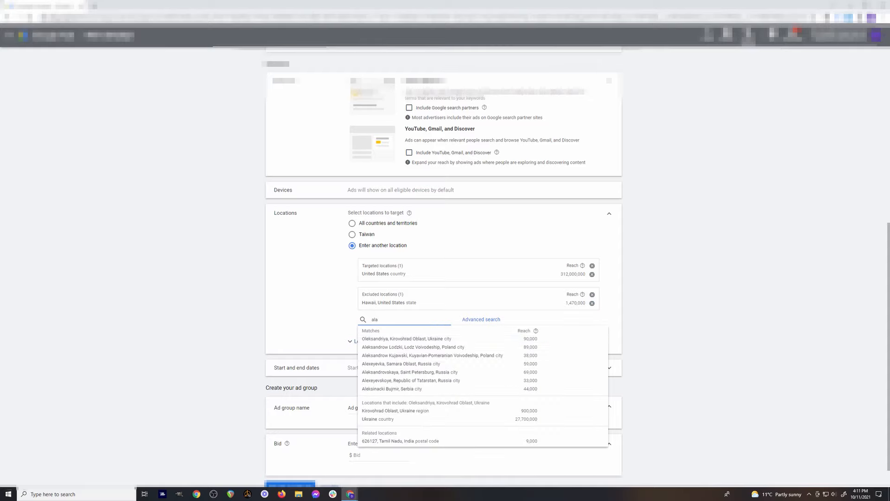
pyautogui.write('ska')
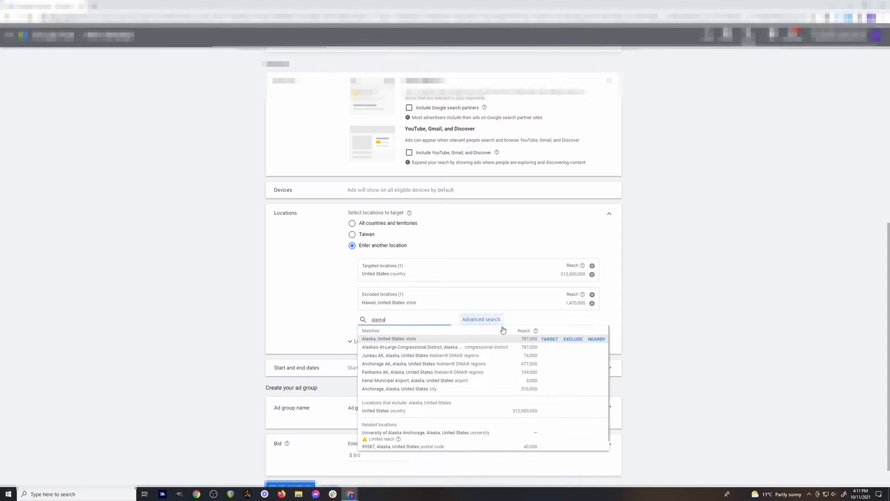
pyautogui.click(572, 339)
# - Set the location target option to Presence: People in or regularly in your targeted locations
pyautogui.scroll(-1, 327, 324)
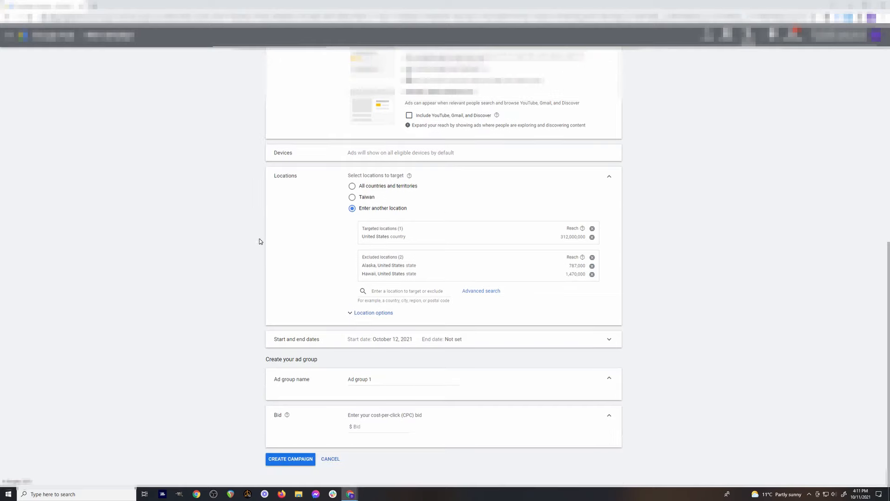
pyautogui.click(361, 316)
pyautogui.scroll(-2, 371, 288)
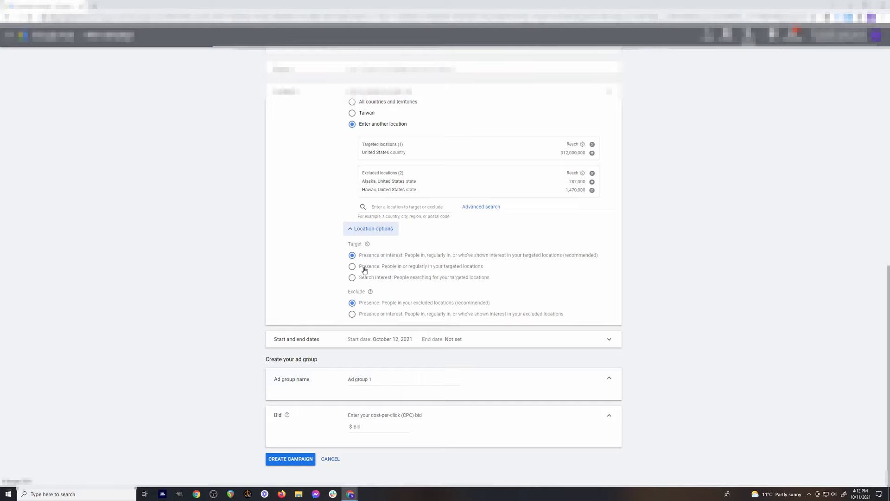
pyautogui.click(353, 268)
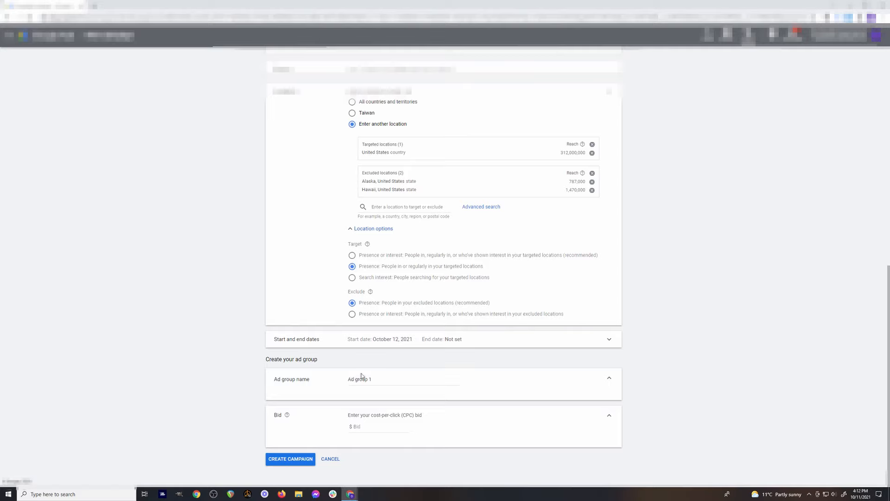
# - Name the ad group "All Products" and set its cost-per-click bid to $0.01
pyautogui.click(275, 366)
pyautogui.write('All ')
pyautogui.write('t')
pyautogui.write('roducts')
pyautogui.press('Tab')
pyautogui.write('.')
pyautogui.press('BackSpace')
pyautogui.write('.01')
pyautogui.click(406, 379)
pyautogui.moveTo(367, 427); pyautogui.dragTo(342, 426)
pyautogui.click(369, 425)
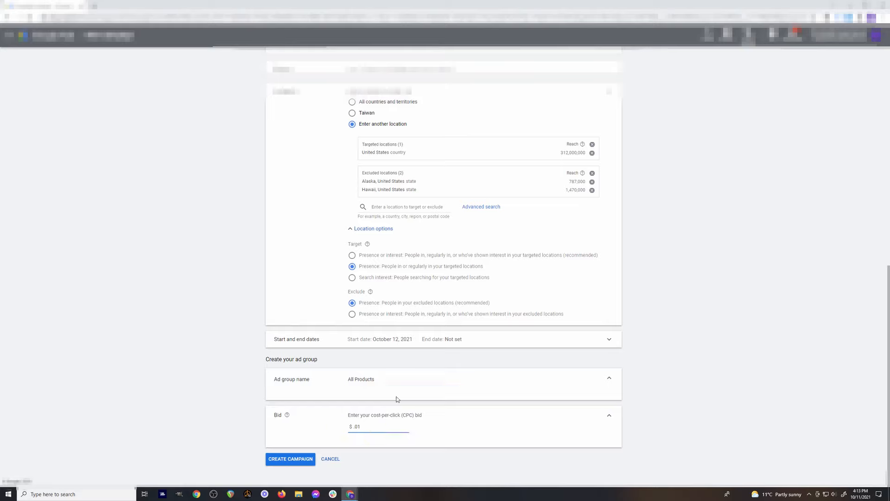
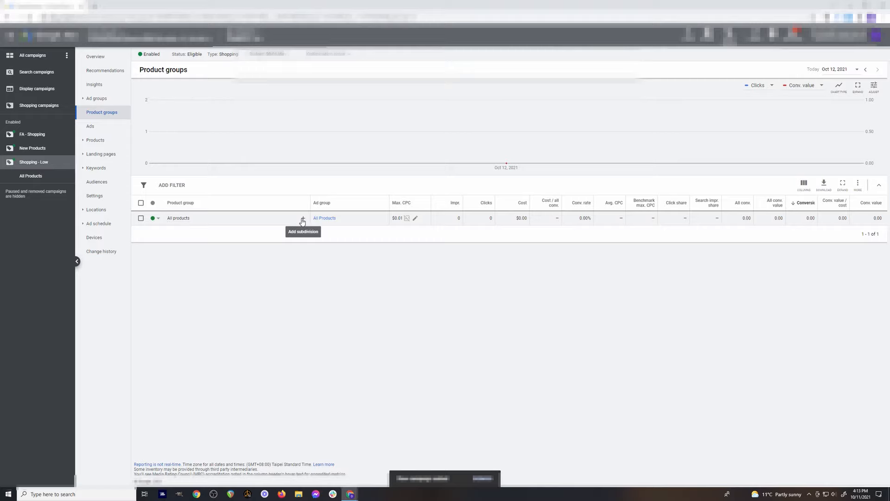
# - Subdivide the All products group by Product type with every product type selected, and save without editing bids
pyautogui.click(302, 220)
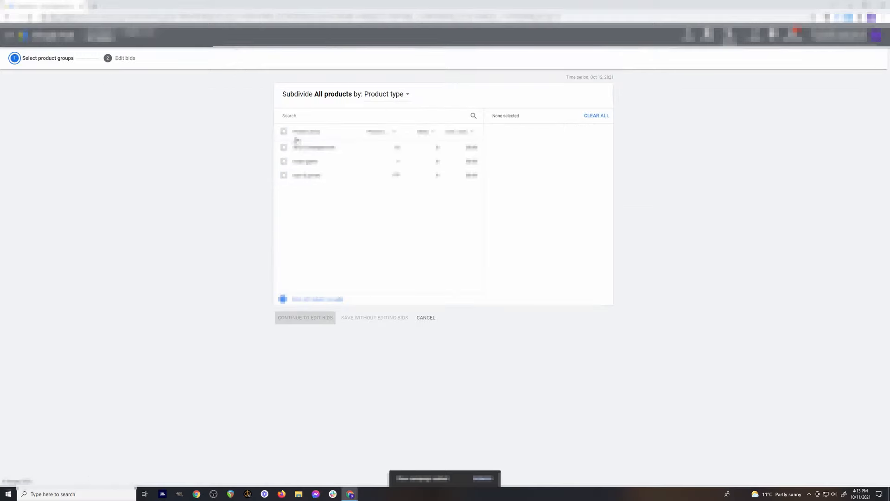
pyautogui.click(284, 132)
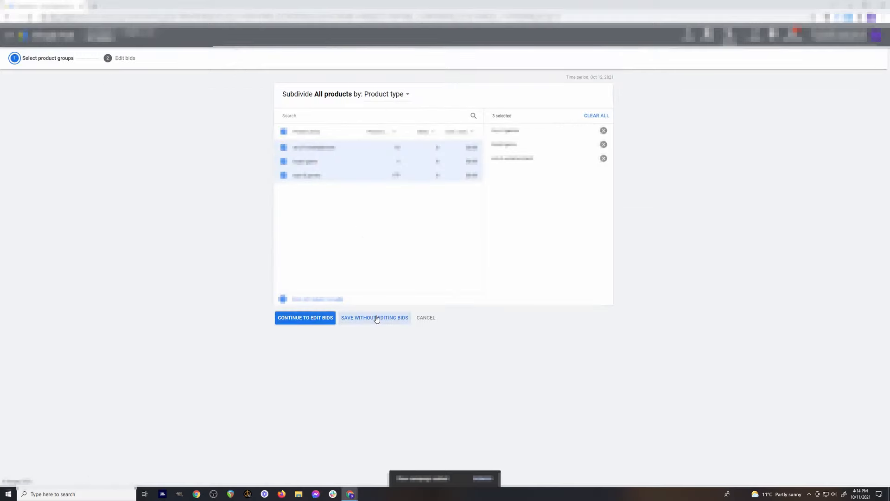
pyautogui.click(378, 95)
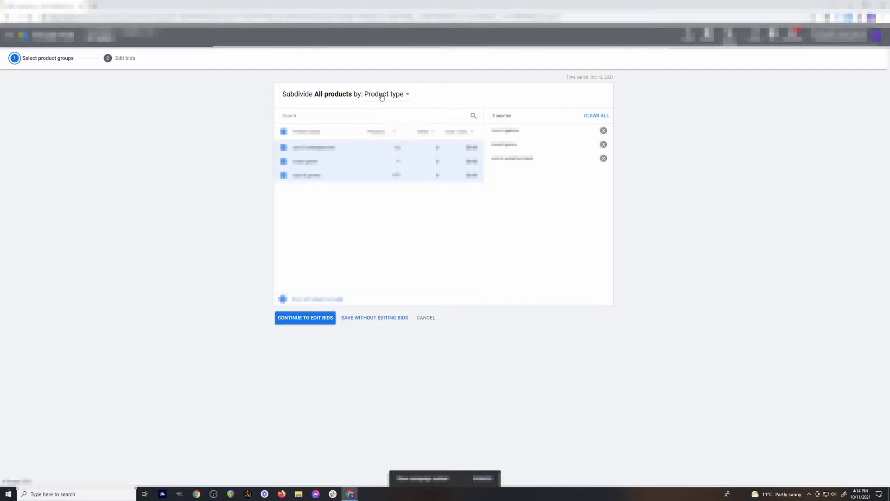
pyautogui.click(369, 318)
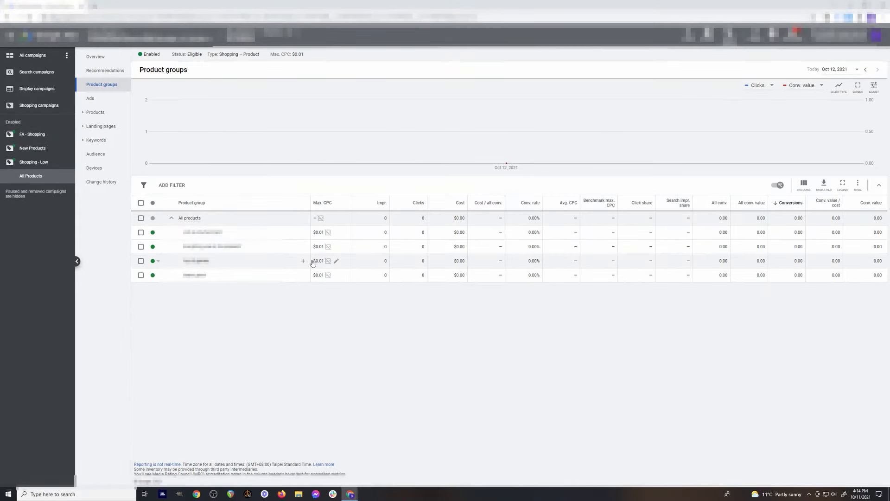
# - Subdivide the toys & games product group by Brand with all brands selected, save without editing bids, and collapse the group
pyautogui.click(303, 262)
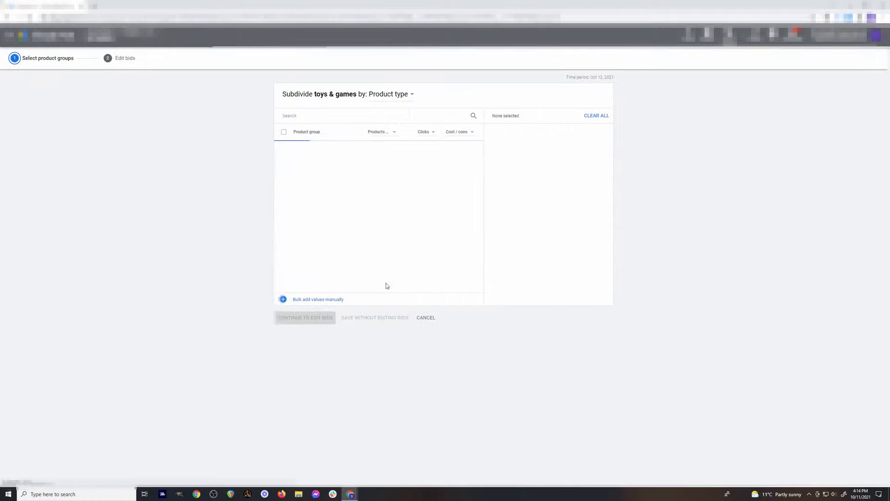
pyautogui.click(391, 97)
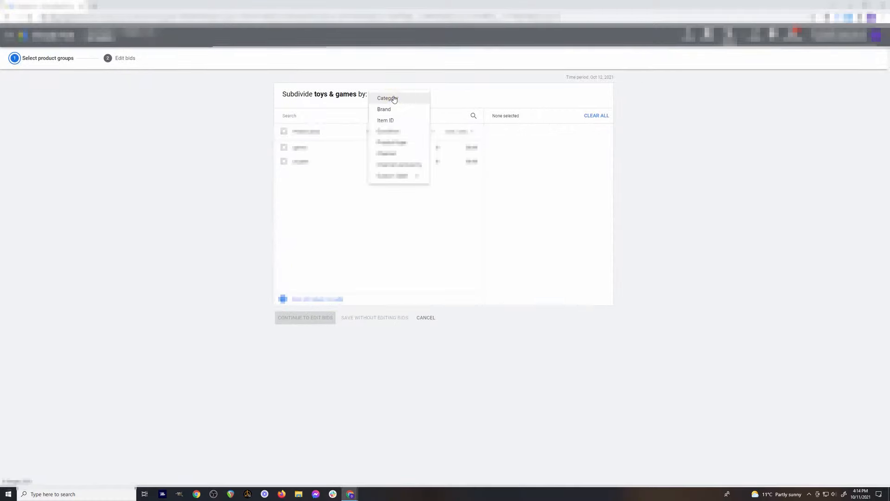
pyautogui.click(388, 110)
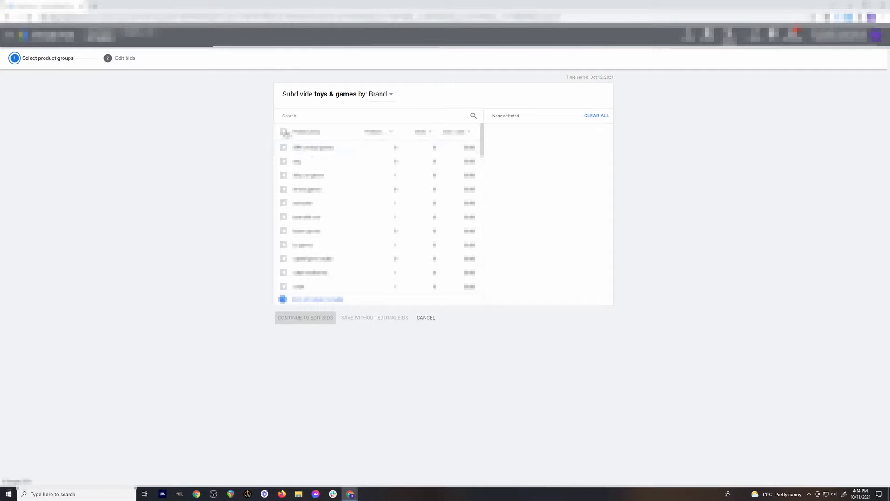
pyautogui.click(283, 132)
pyautogui.scroll(-5, 338, 214)
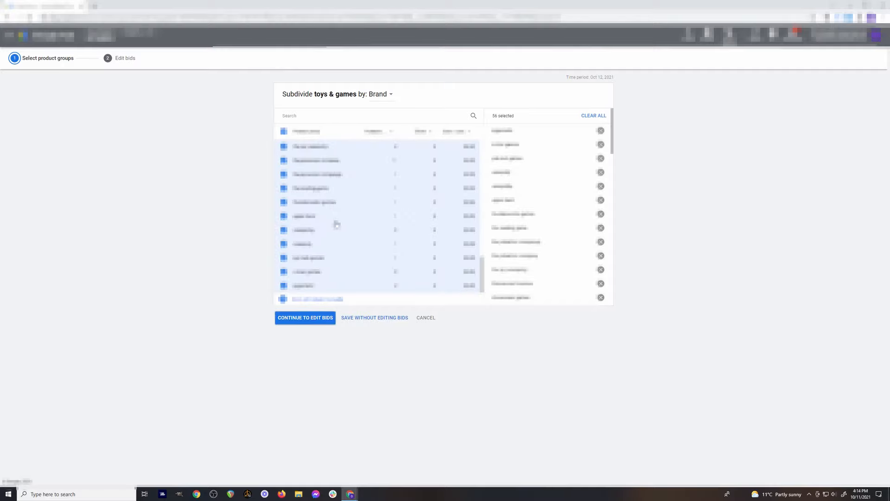
pyautogui.scroll(5, 333, 245)
pyautogui.scroll(-5, 334, 241)
pyautogui.click(283, 131)
pyautogui.click(283, 131)
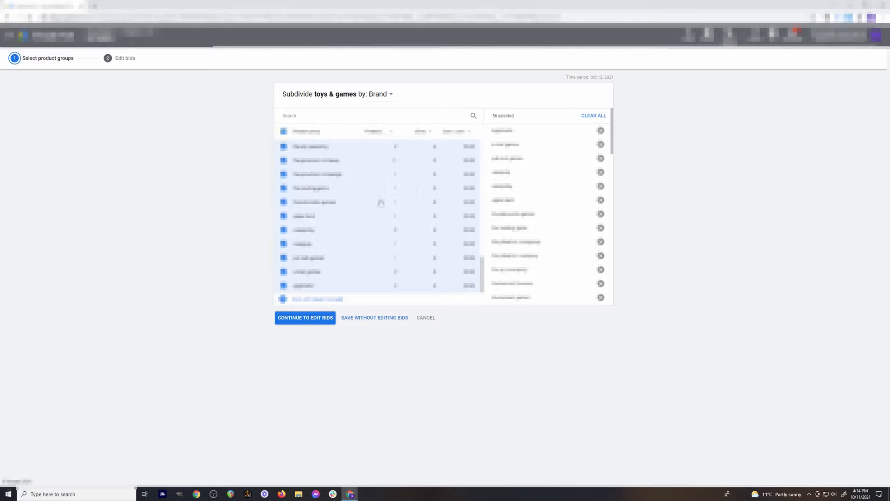
pyautogui.click(375, 319)
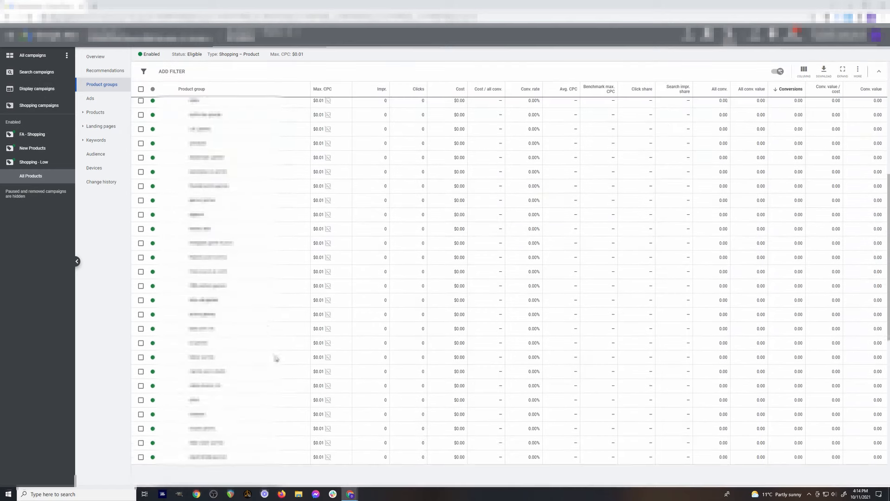
pyautogui.click(174, 260)
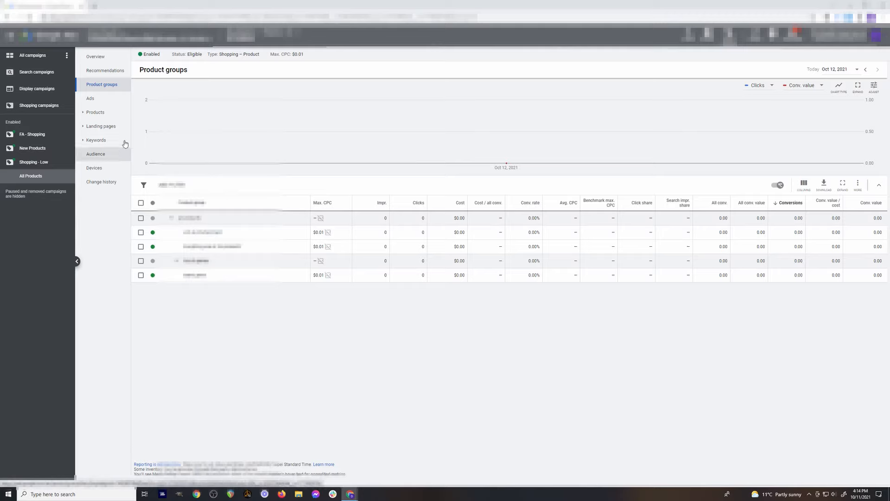
# - Open the audience settings at the Shopping - Low campaign level
pyautogui.click(105, 158)
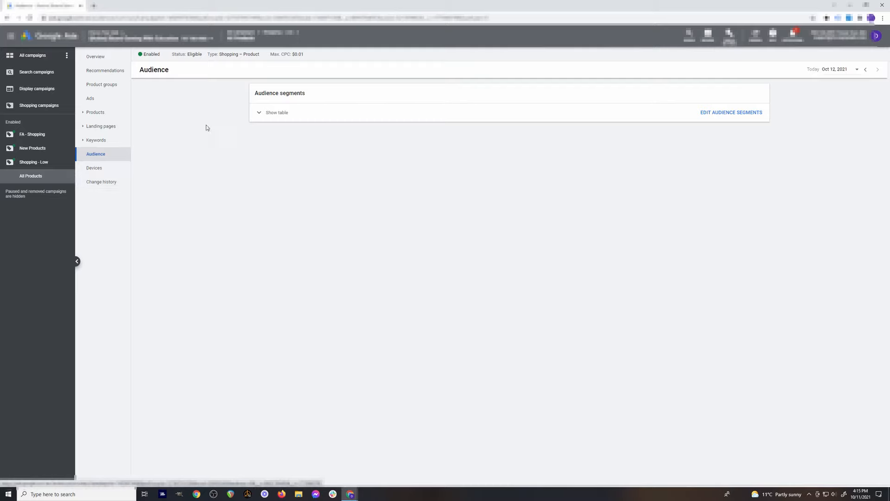
pyautogui.click(34, 162)
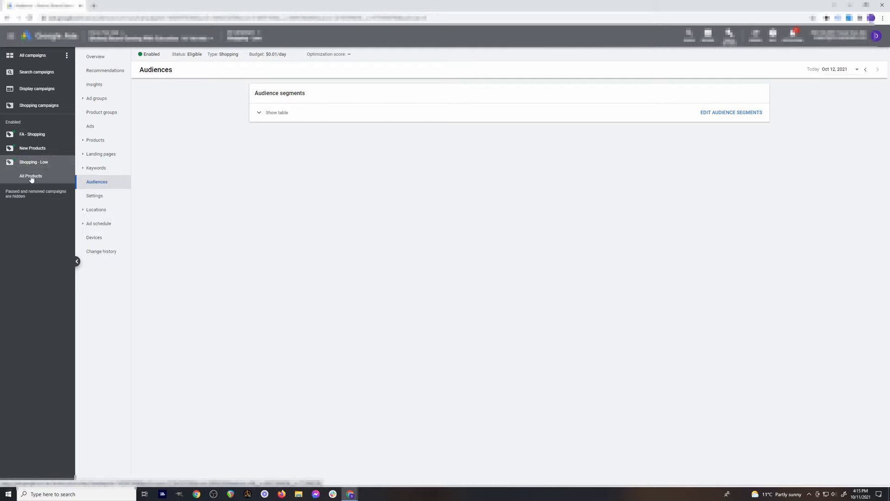
pyautogui.click(76, 262)
pyautogui.click(3, 263)
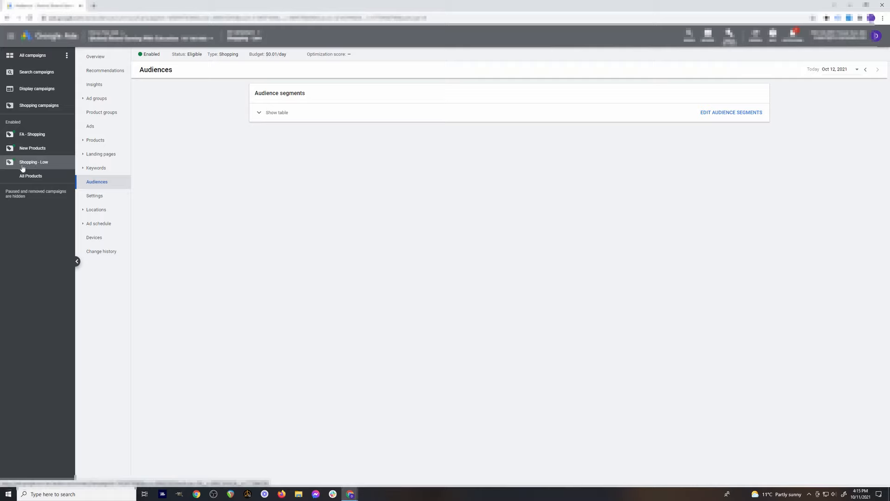
# - Open the audience segment editor for the Shopping - Low campaign and look through the searchable segment ideas and the browsable segment categories
pyautogui.click(267, 113)
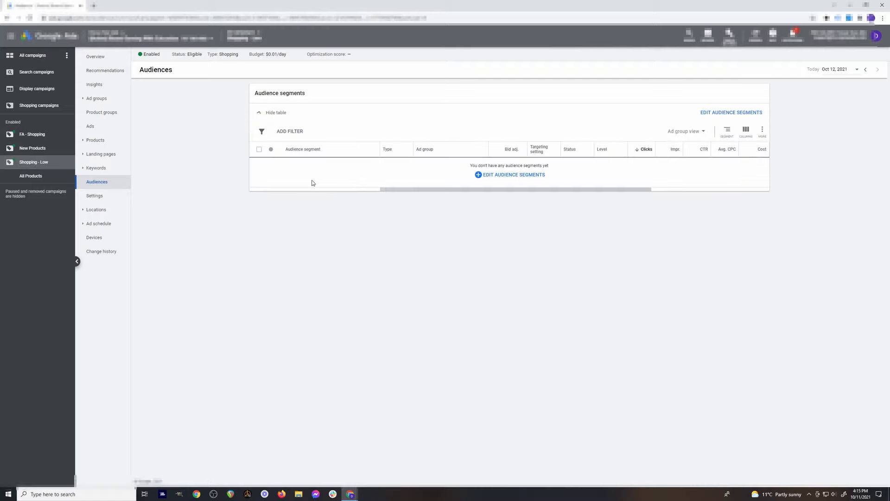
pyautogui.click(485, 176)
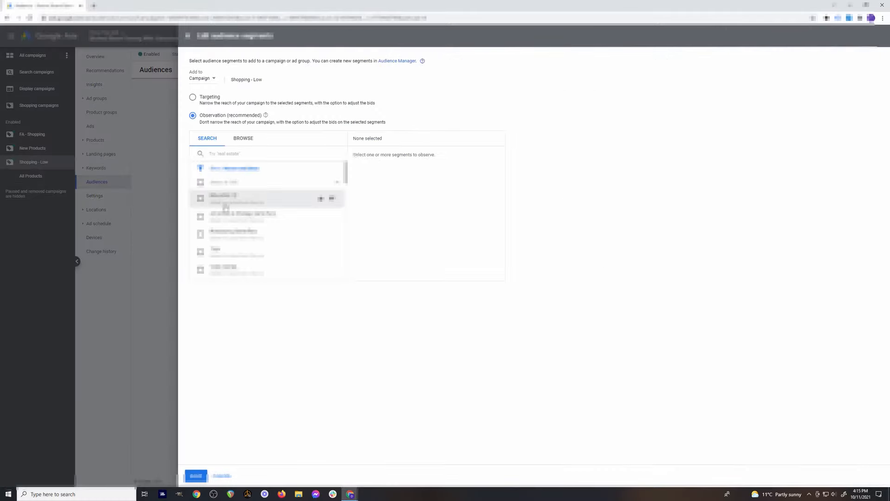
pyautogui.scroll(-8, 333, 194)
pyautogui.scroll(9, 279, 216)
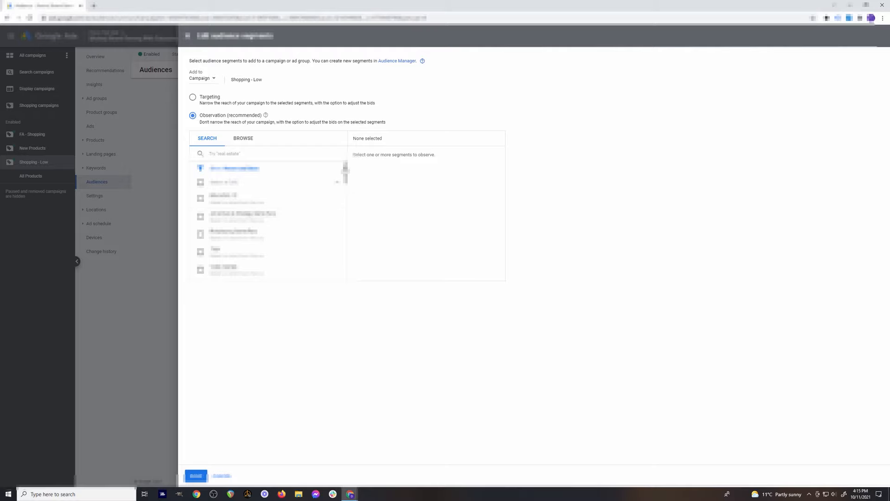
pyautogui.click(246, 140)
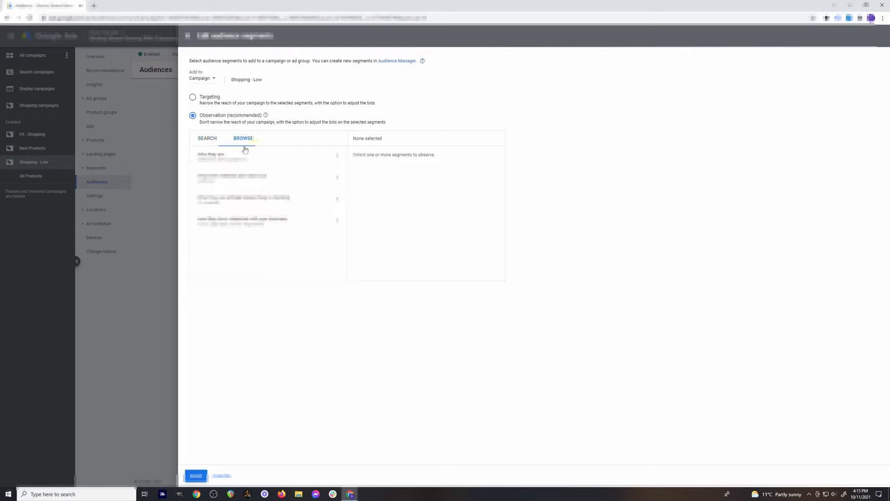
pyautogui.click(202, 138)
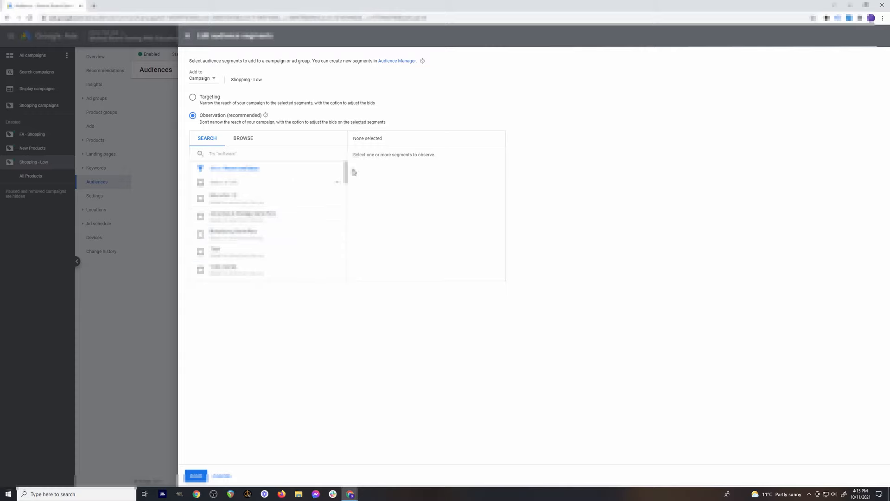
pyautogui.moveTo(347, 178); pyautogui.dragTo(352, 214)
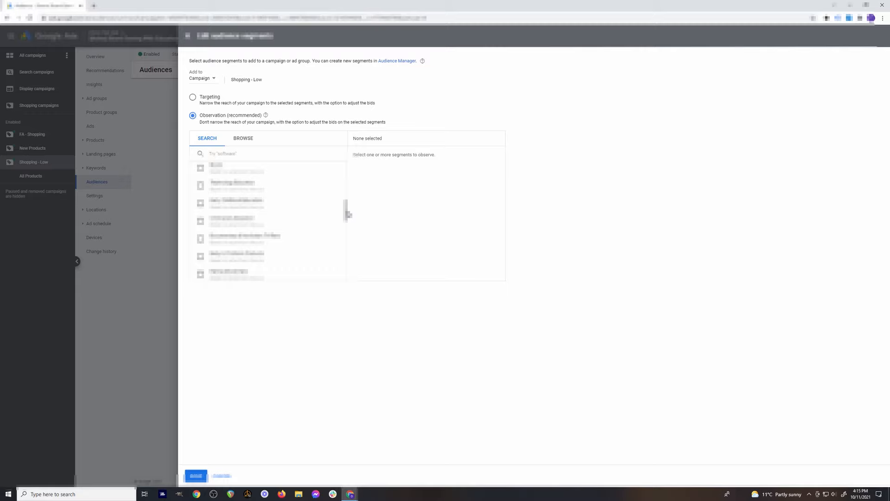
# - Search the audience segments for "exercise", look through the in-market and affinity segments, and leave the editor without adding any
pyautogui.click(225, 152)
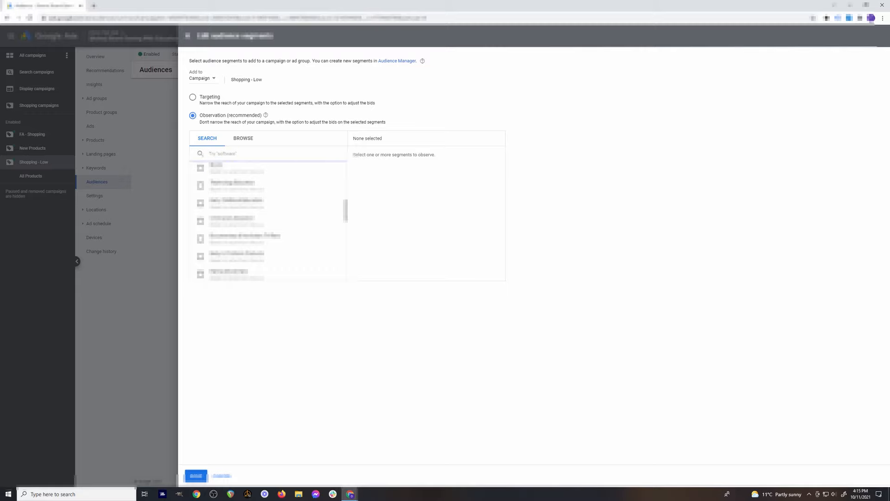
pyautogui.write('excel')
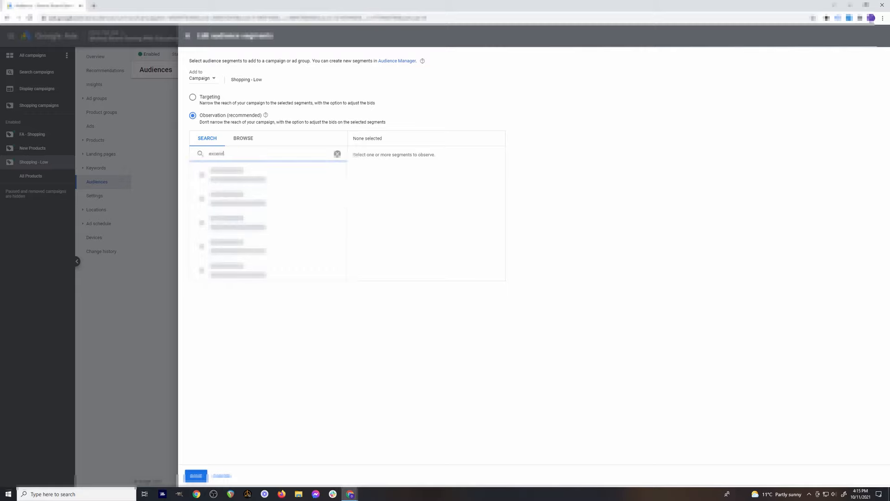
pyautogui.press('BackSpace')
pyautogui.write('rsice')
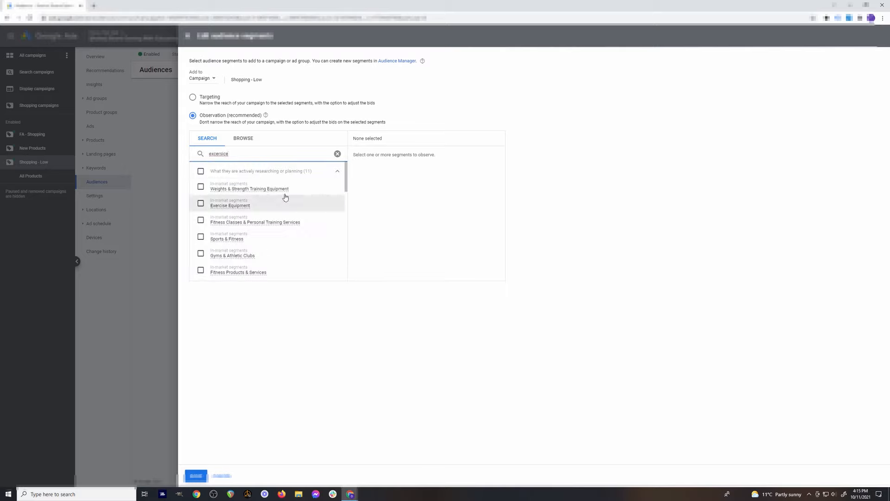
pyautogui.rightClick(222, 153)
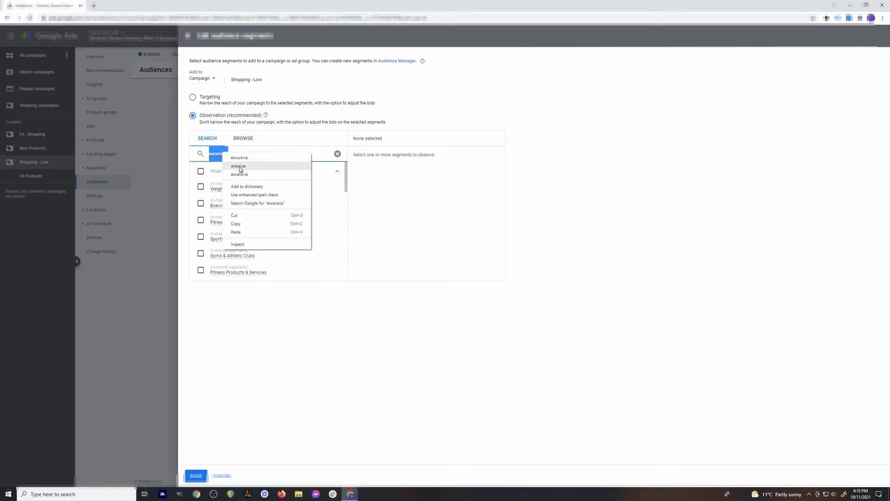
pyautogui.click(239, 166)
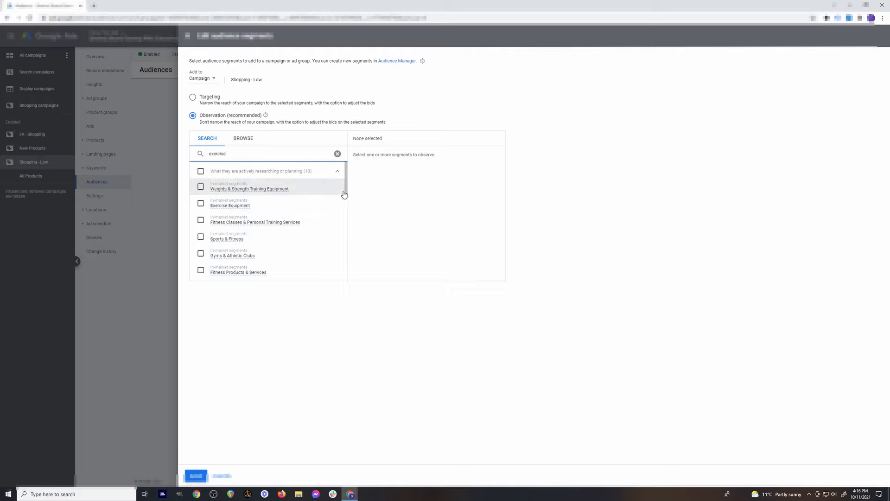
pyautogui.moveTo(345, 190); pyautogui.dragTo(348, 218)
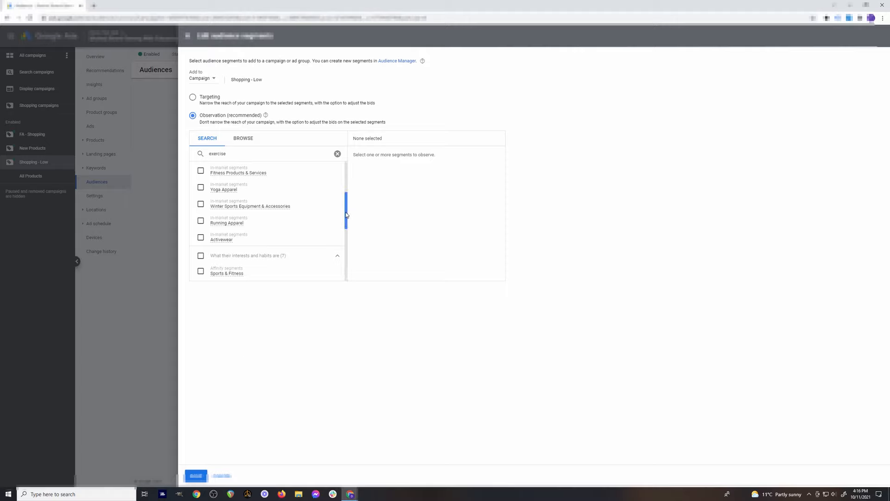
pyautogui.moveTo(346, 215)
pyautogui.mouseDown()
pyautogui.moveTo(355, 173)
pyautogui.moveTo(352, 210)
pyautogui.mouseUp()
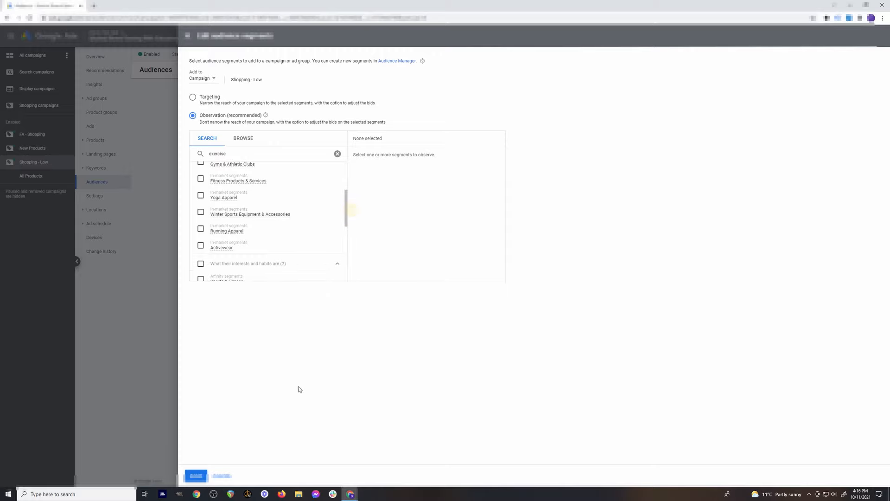
pyautogui.click(220, 475)
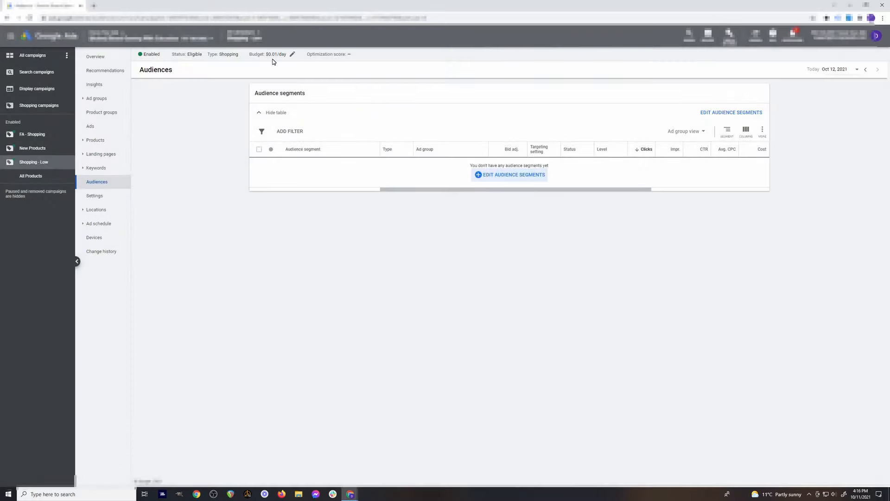
# - Reopen the audience segment editor, compare the Targeting and Observation options, and leave without saving
pyautogui.click(510, 175)
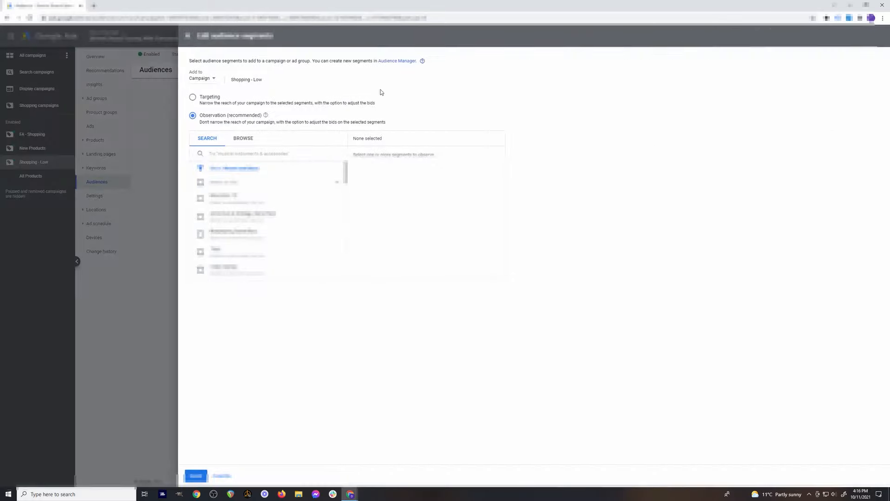
pyautogui.click(205, 100)
pyautogui.click(198, 114)
pyautogui.click(203, 99)
pyautogui.click(206, 117)
pyautogui.click(222, 477)
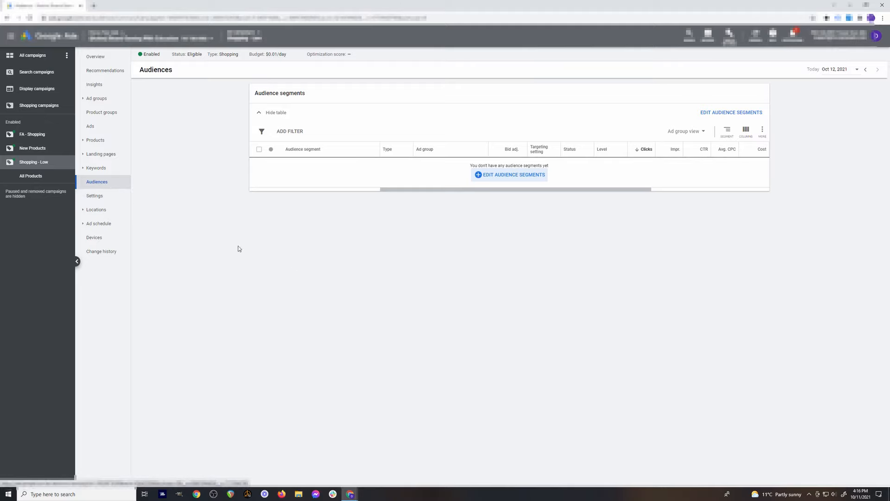
# - Check the Networks and Campaign priority settings of the Shopping - Low campaign without changing them
pyautogui.click(119, 196)
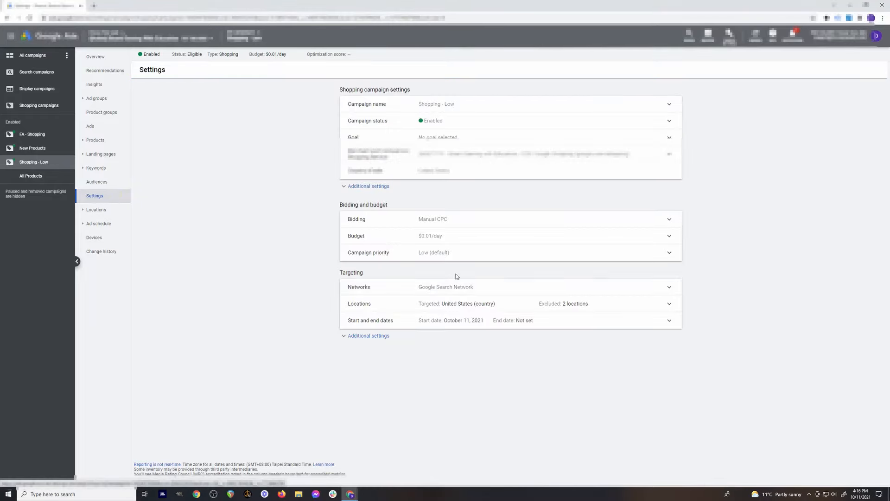
pyautogui.click(464, 288)
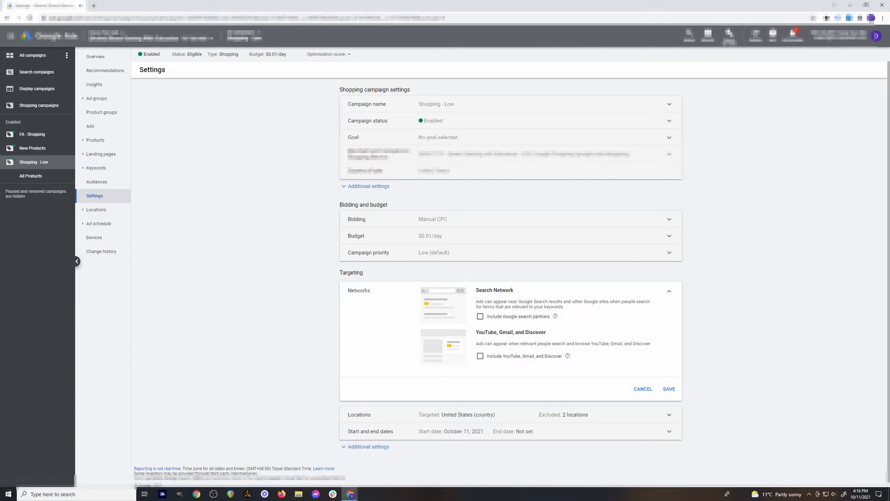
pyautogui.click(667, 291)
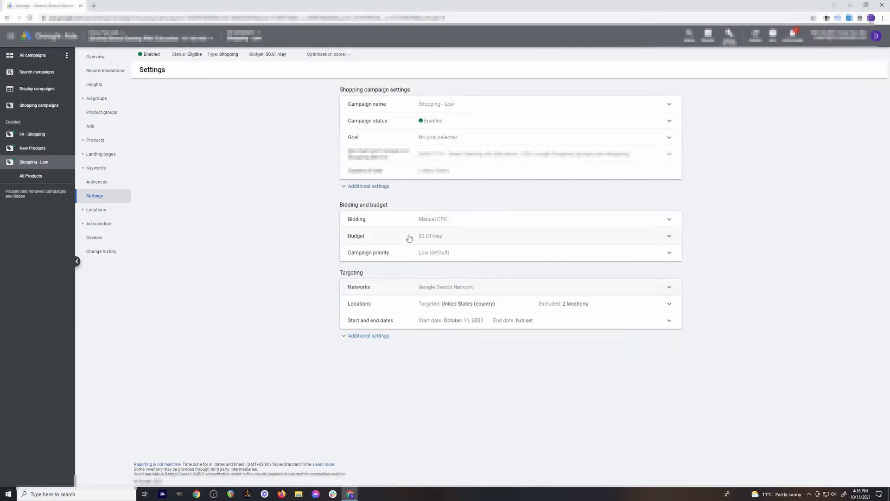
pyautogui.click(668, 254)
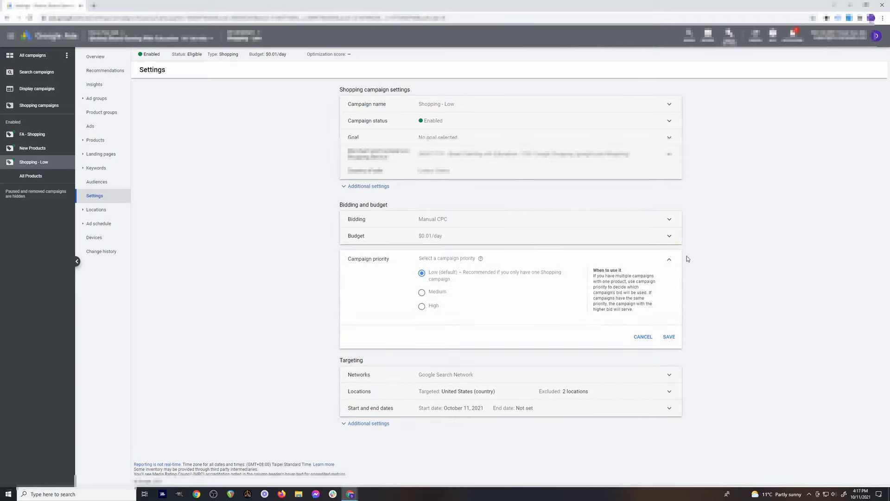
pyautogui.click(669, 259)
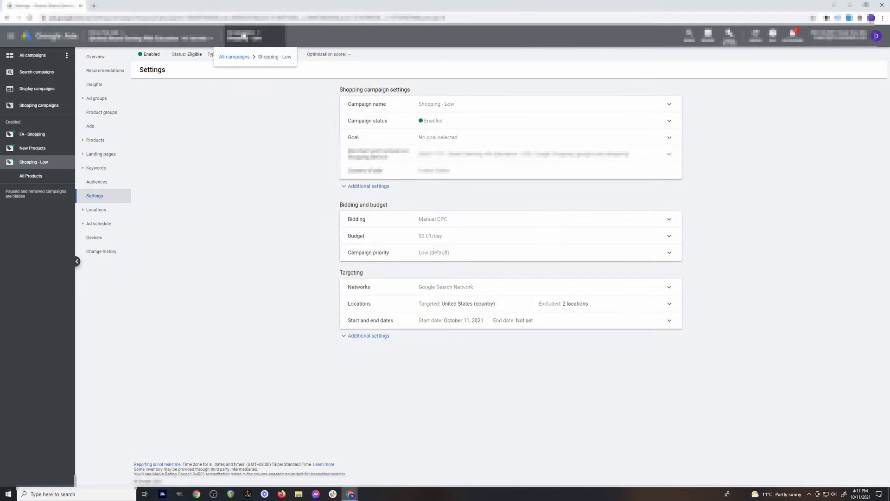
# - Return to the list of all campaigns and copy the Shopping - Low campaign
pyautogui.click(234, 57)
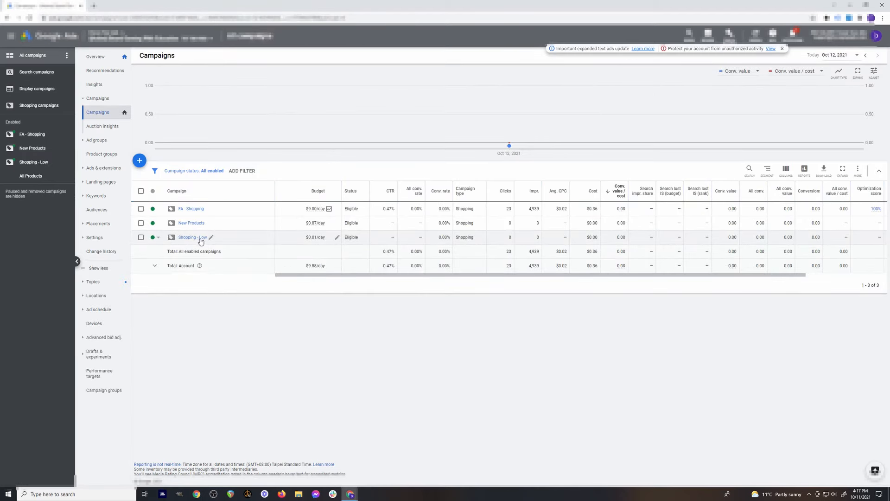
pyautogui.click(140, 238)
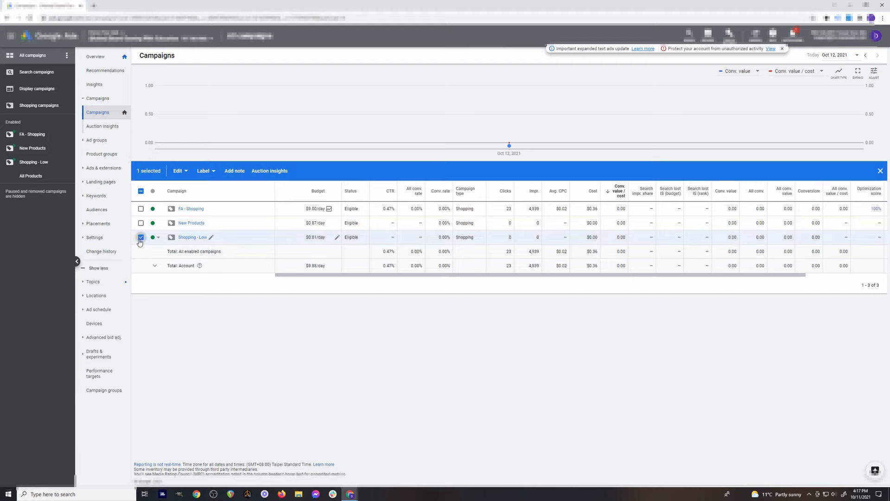
pyautogui.click(187, 172)
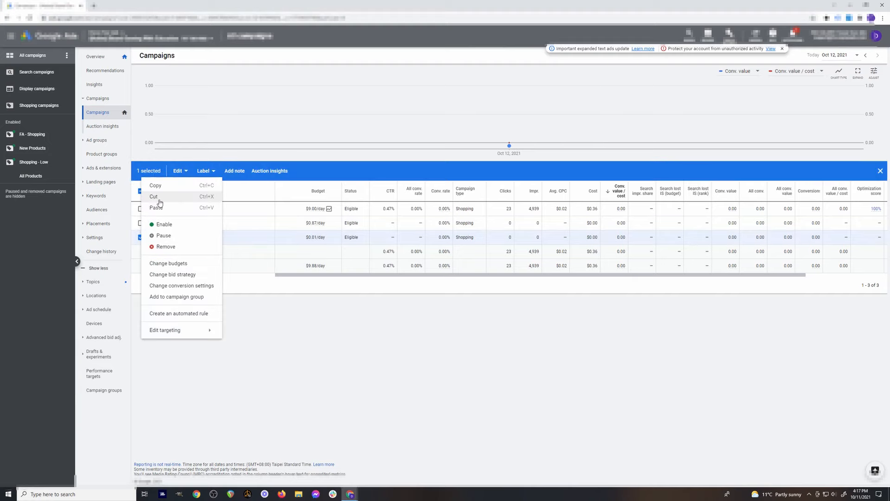
pyautogui.click(158, 185)
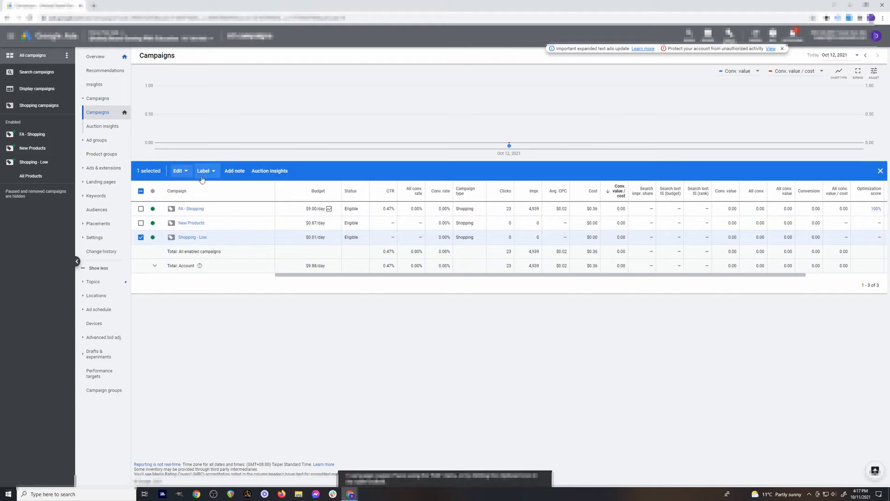
pyautogui.click(141, 238)
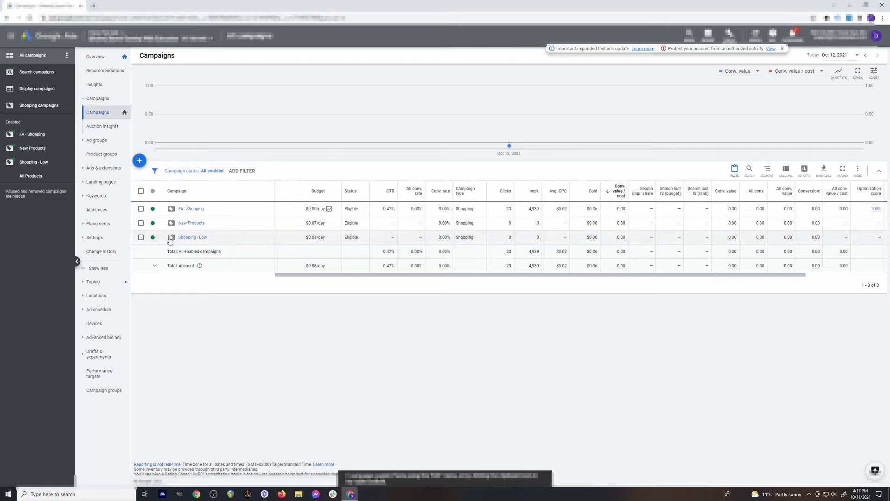
pyautogui.click(141, 237)
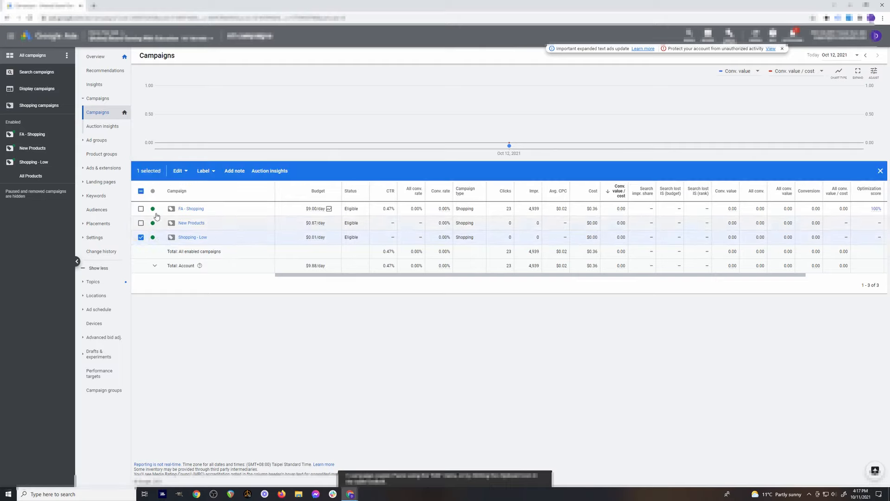
pyautogui.click(180, 171)
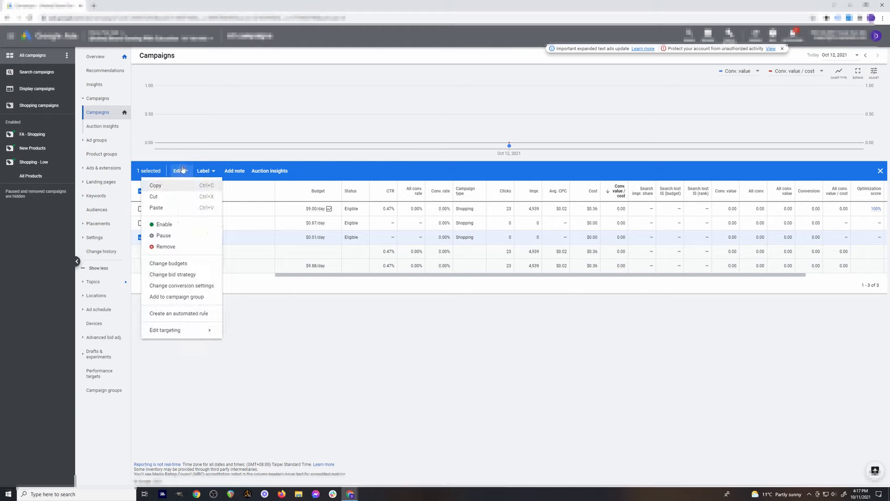
pyautogui.click(160, 187)
pyautogui.click(141, 237)
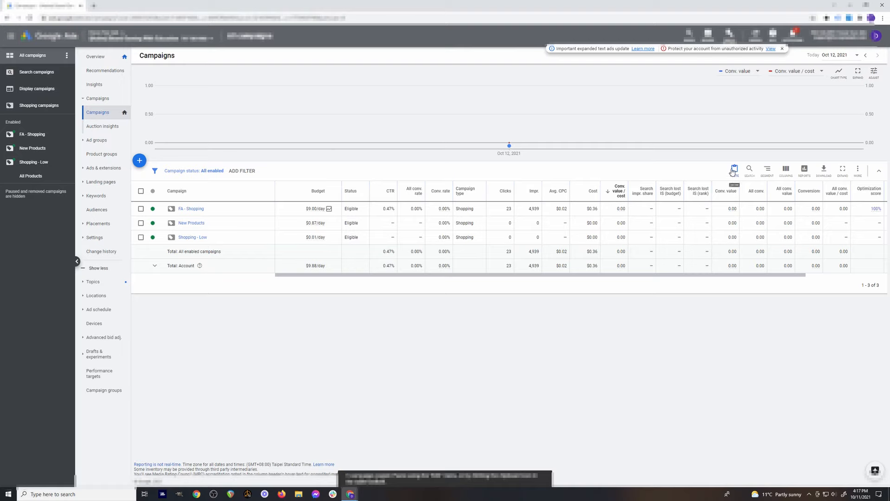
# - Paste the copied campaign into the current account, without pausing it or adjusting its start and end dates
pyautogui.click(733, 171)
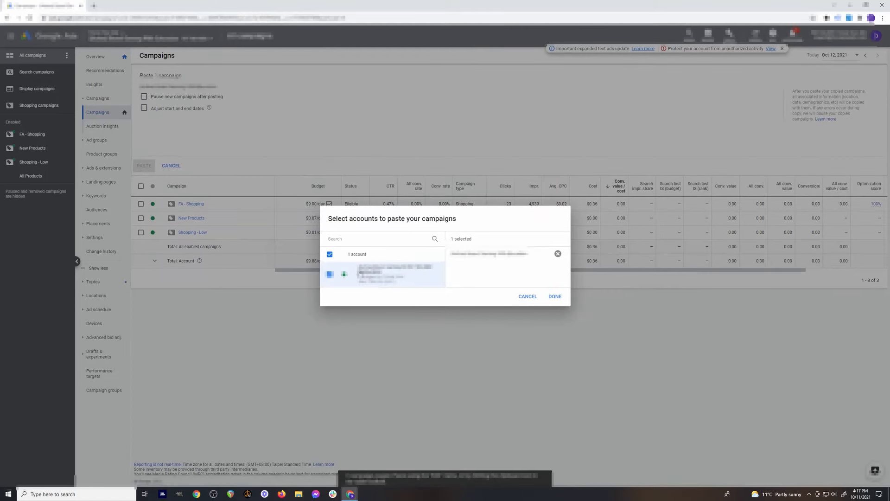
pyautogui.click(555, 296)
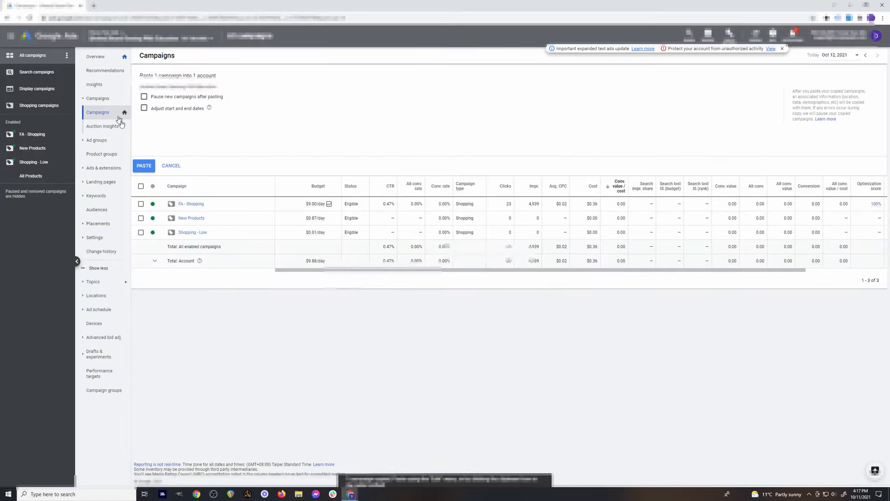
pyautogui.click(144, 166)
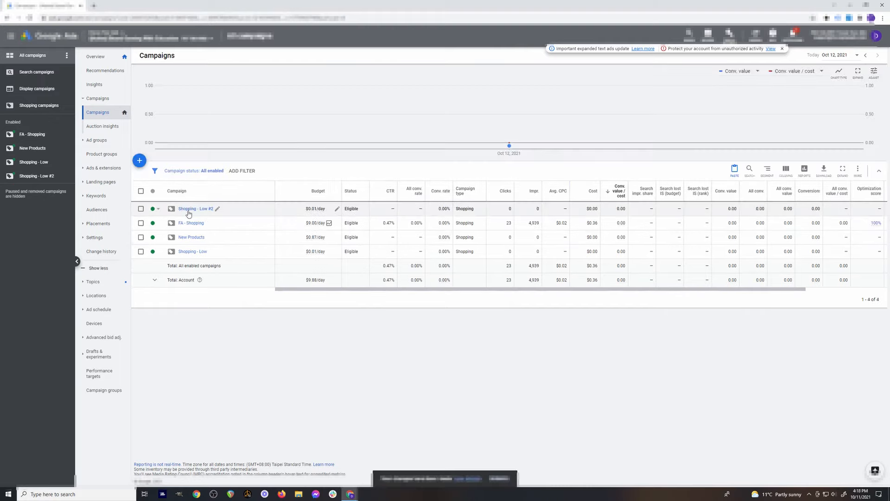
# - Rename the pasted Shopping - Low #2 campaign as "Shopping - Medium"
pyautogui.click(217, 209)
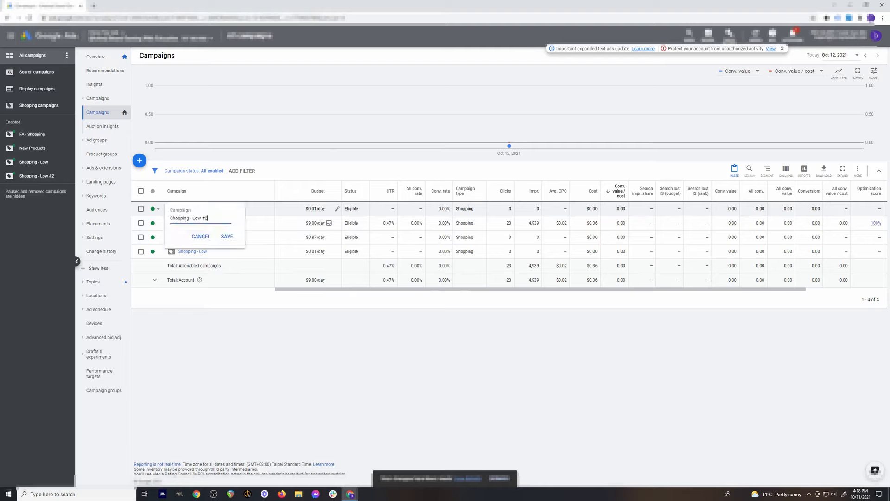
pyautogui.moveTo(209, 218); pyautogui.dragTo(192, 219)
pyautogui.write('Medium')
pyautogui.press('Return')
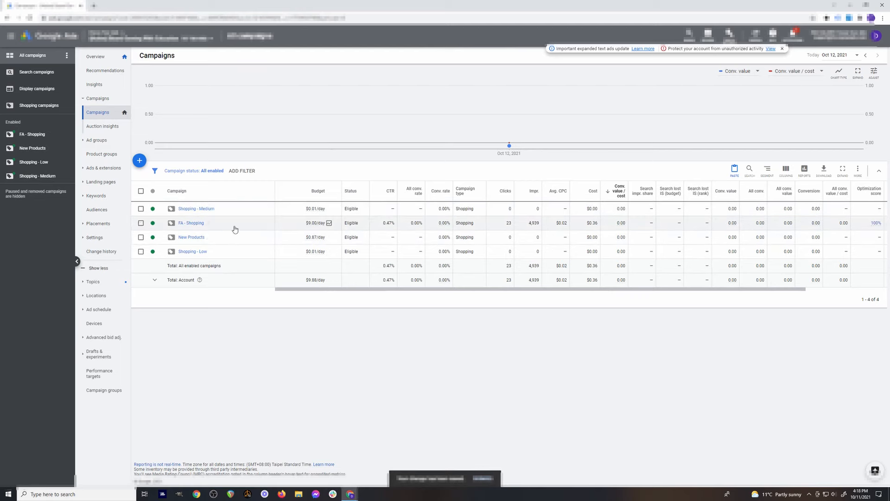
# - Paste another copy of the Shopping - Low campaign into the current account without pausing it or adjusting its dates
pyautogui.click(735, 169)
pyautogui.click(331, 256)
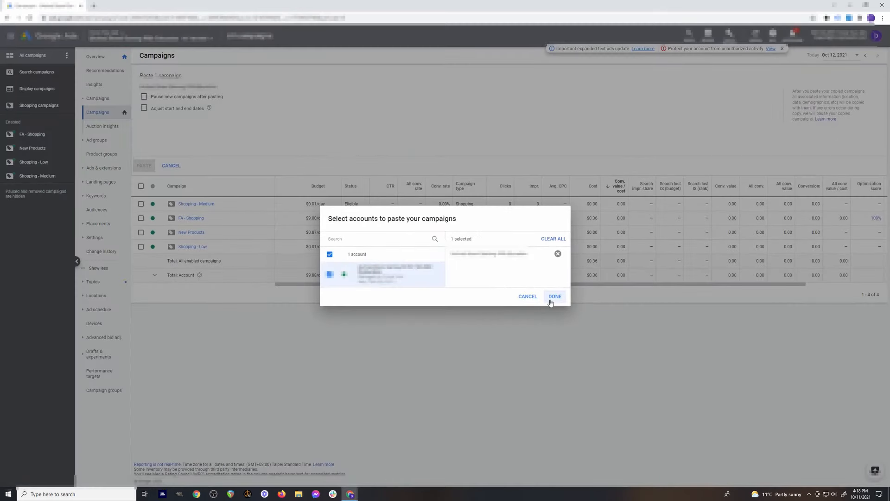
pyautogui.click(551, 296)
pyautogui.click(144, 165)
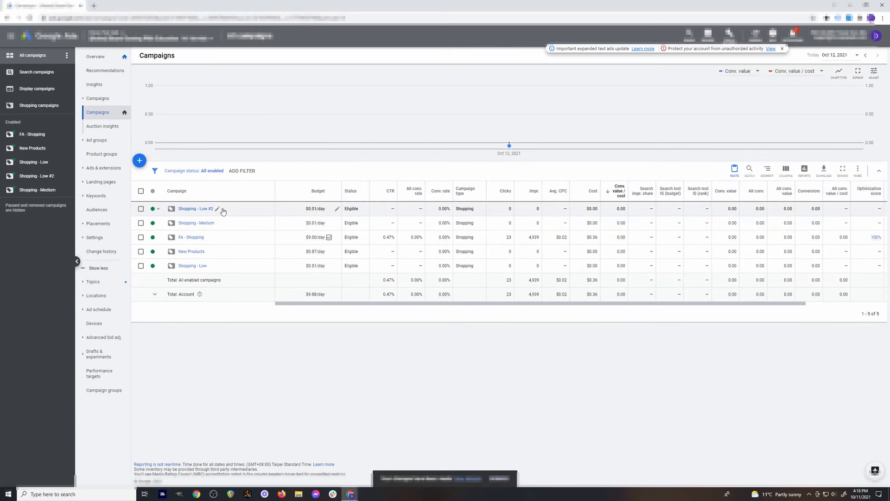
# - Rename the newly pasted Shopping - Low #2 campaign as "Shopping - High"
pyautogui.click(217, 209)
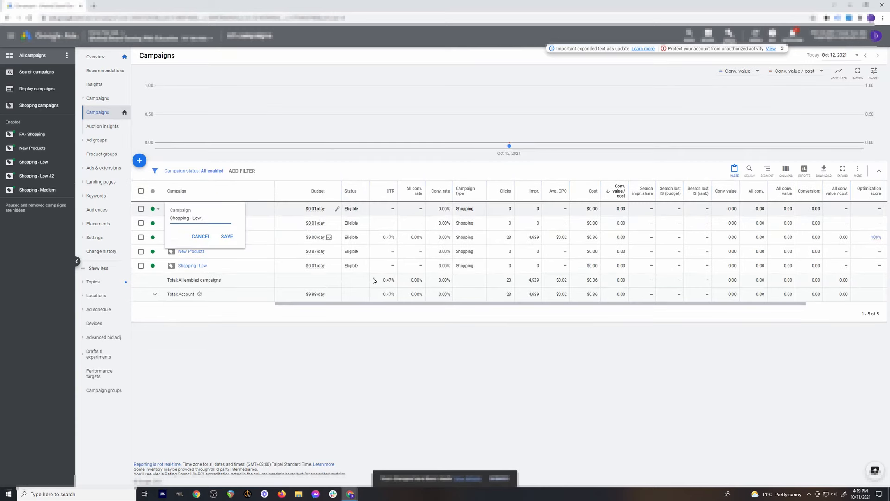
pyautogui.write('High')
pyautogui.press('Return')
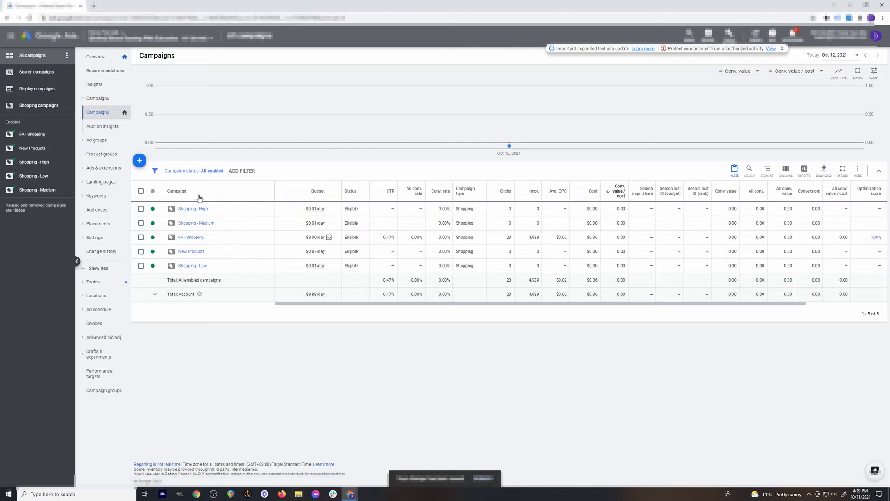
# - Filter the campaign list by campaign to show only Shopping - High, Shopping - Medium and Shopping - Low
pyautogui.click(242, 170)
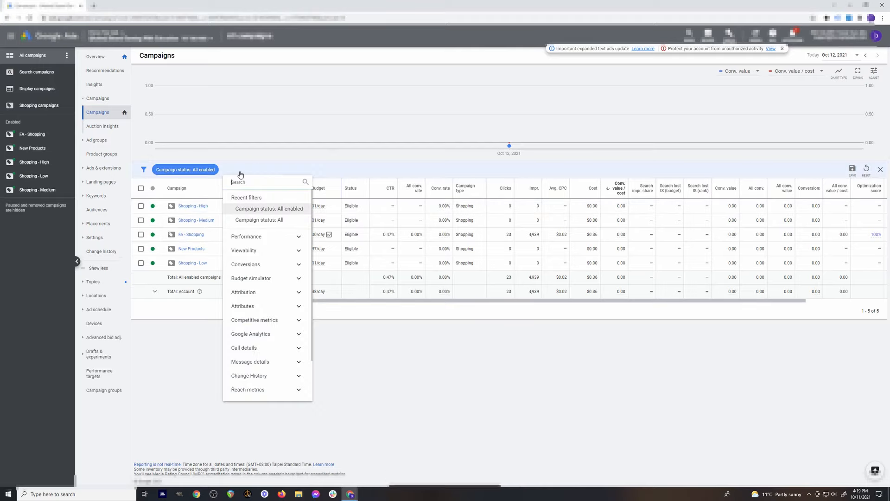
pyautogui.write('camp')
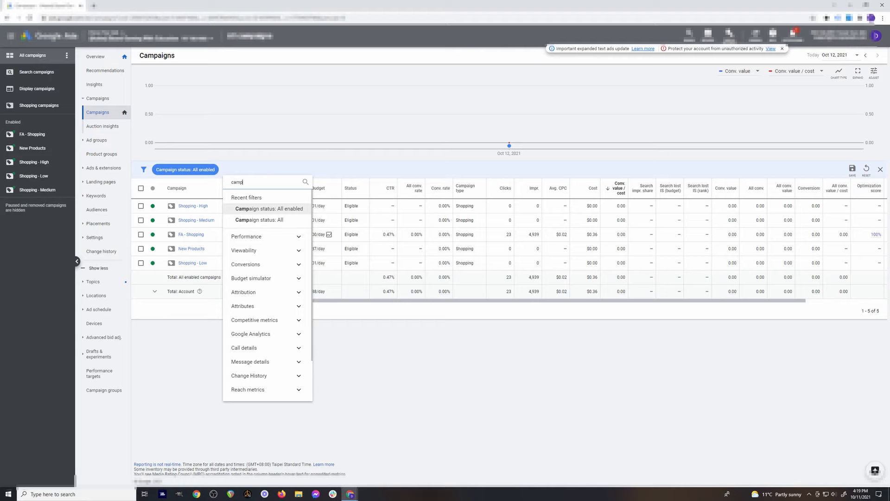
pyautogui.click(274, 199)
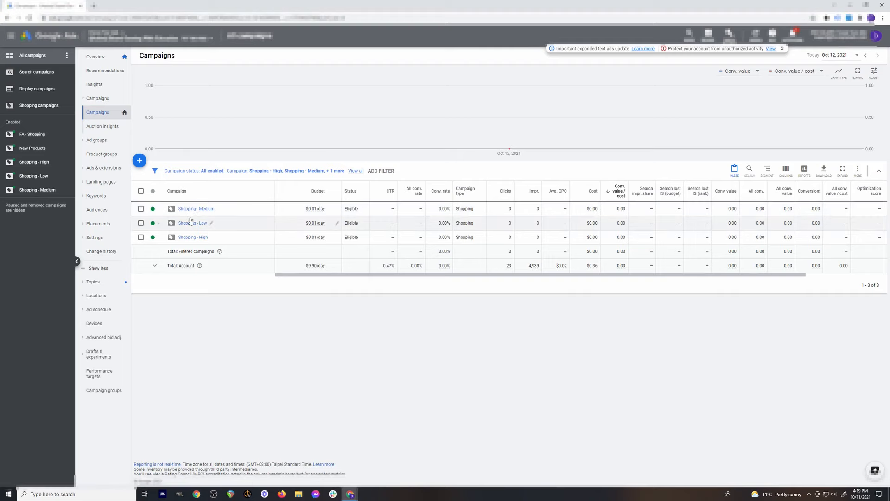
# - Set the campaign priority of the Shopping - Medium campaign to Medium and save it
pyautogui.click(190, 208)
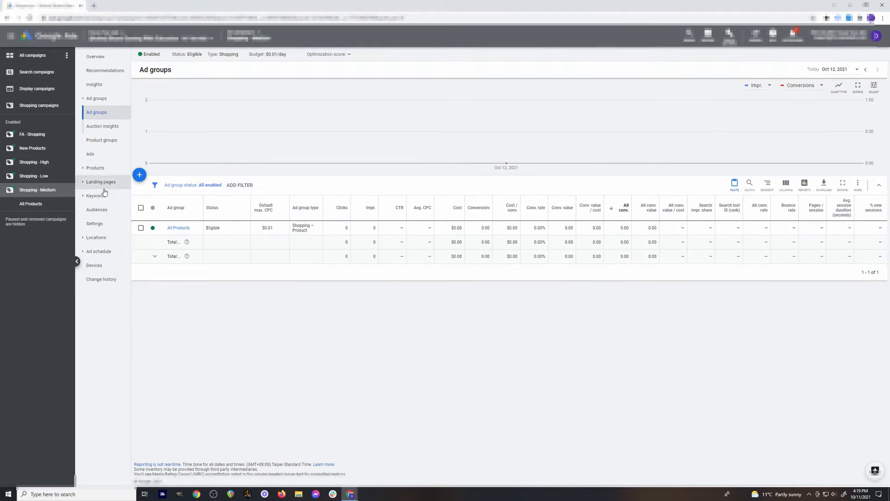
pyautogui.click(95, 224)
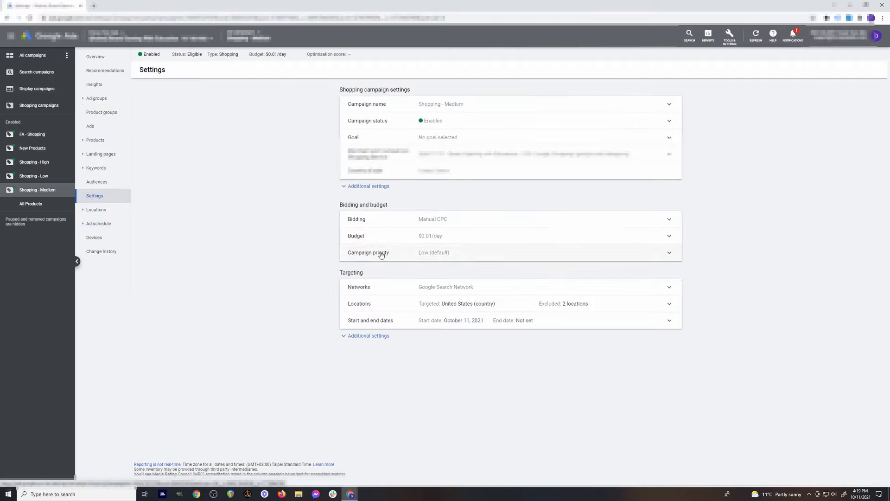
pyautogui.click(457, 252)
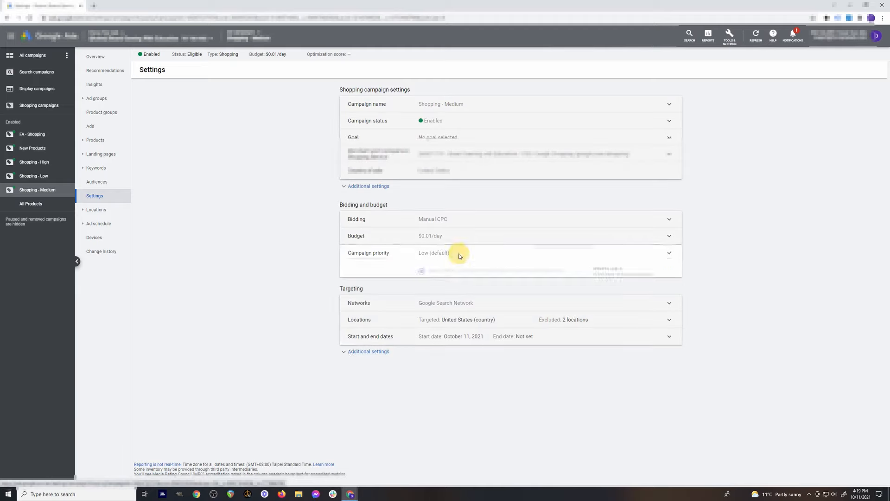
pyautogui.click(434, 293)
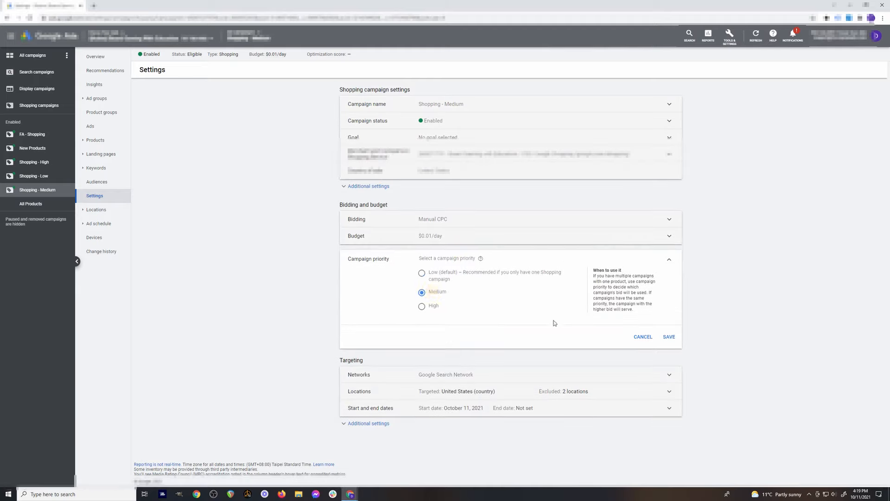
pyautogui.click(669, 337)
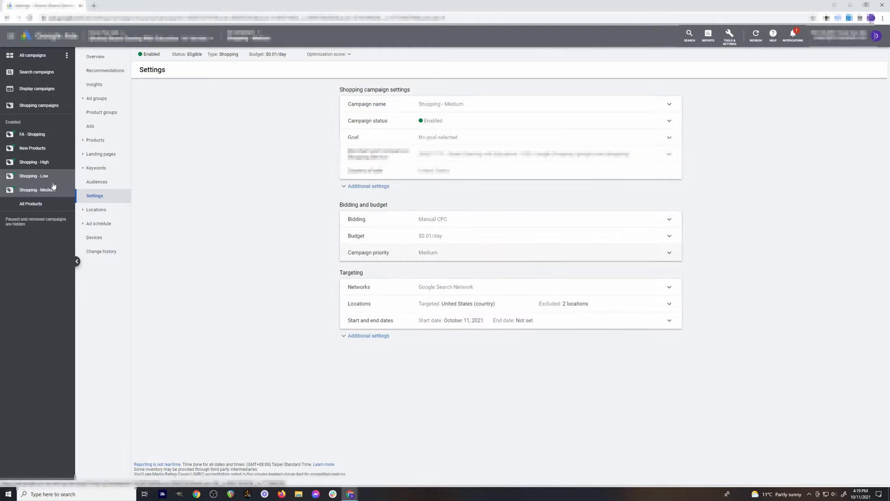
# - Check the Shopping - Low campaign's priority, and set the Shopping - High campaign's priority to High
pyautogui.click(36, 177)
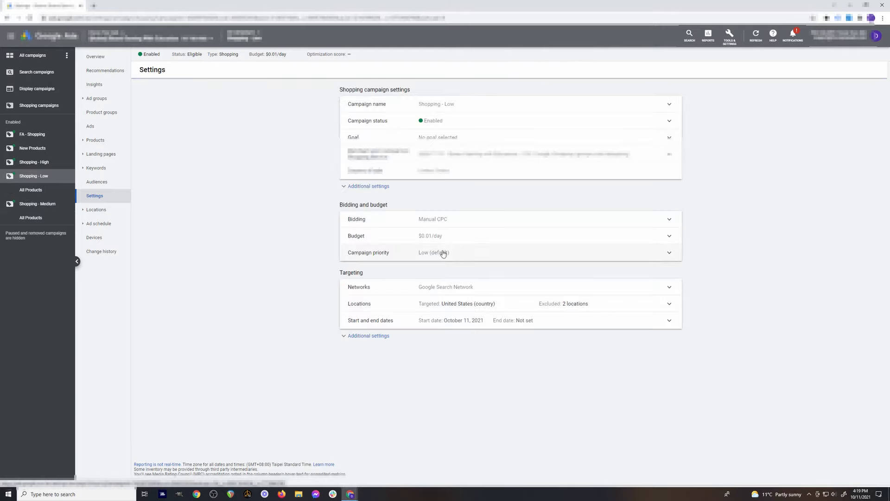
pyautogui.click(46, 165)
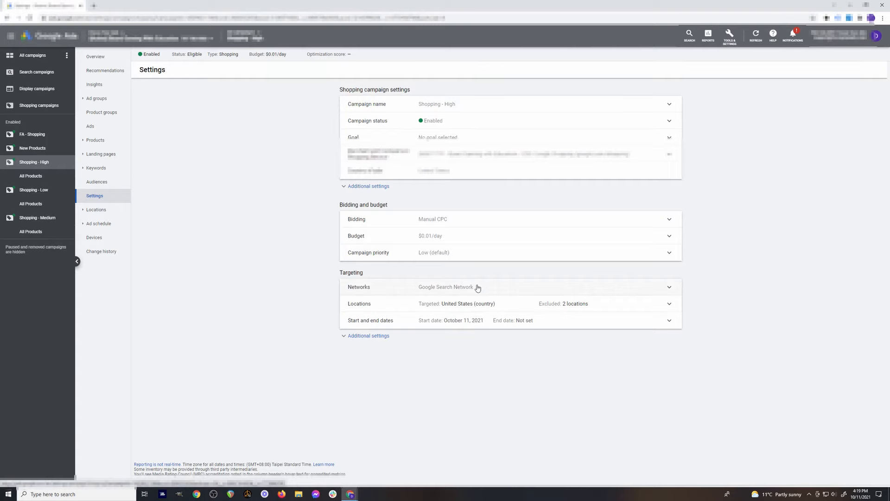
pyautogui.click(401, 254)
pyautogui.click(422, 307)
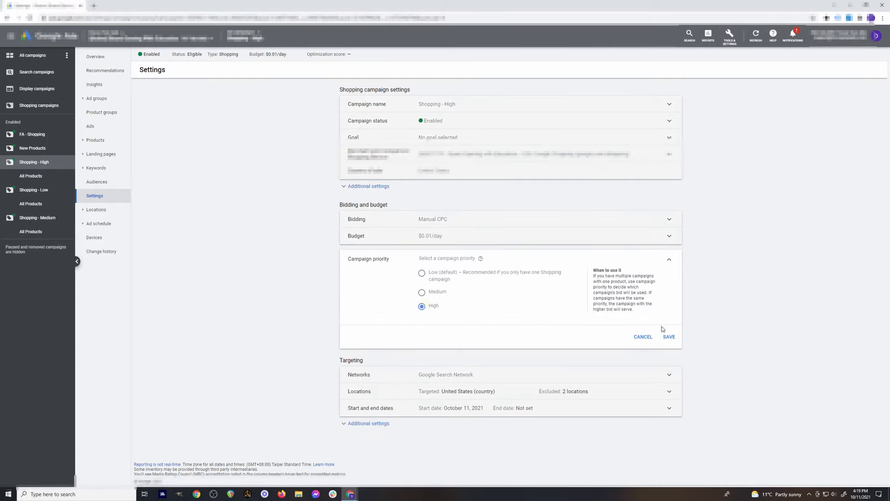
pyautogui.click(671, 336)
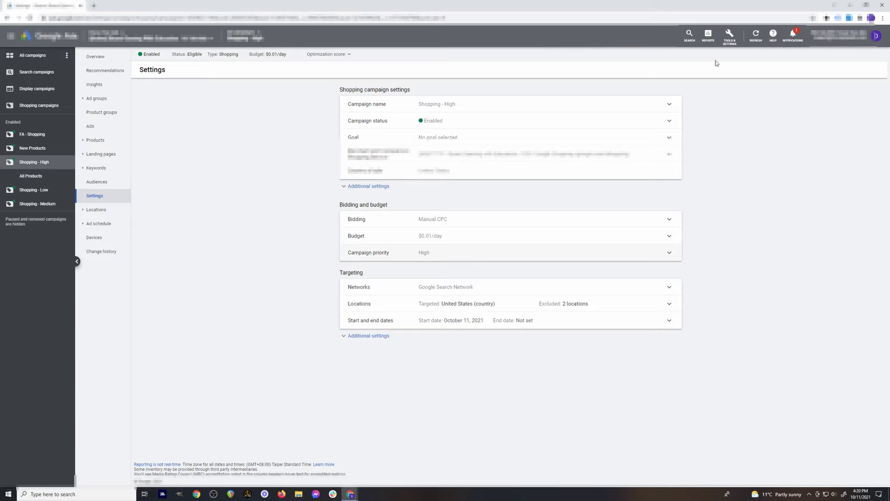
# - Create a shared negative keyword list named "Send to Medium" with the keywords 24", vanities and vanity
pyautogui.click(730, 37)
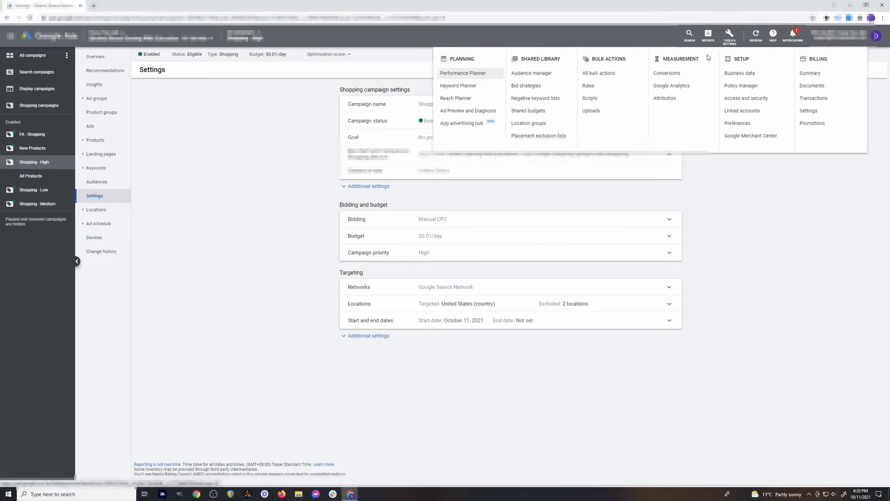
pyautogui.click(535, 99)
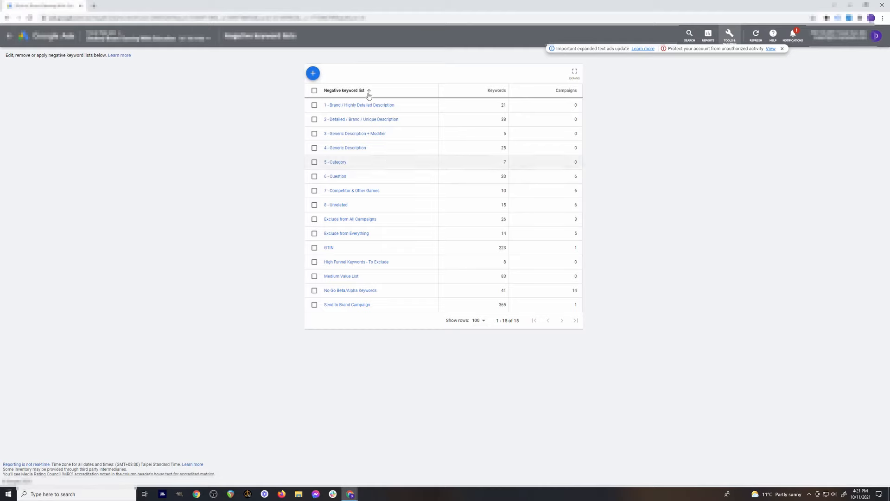
pyautogui.click(314, 74)
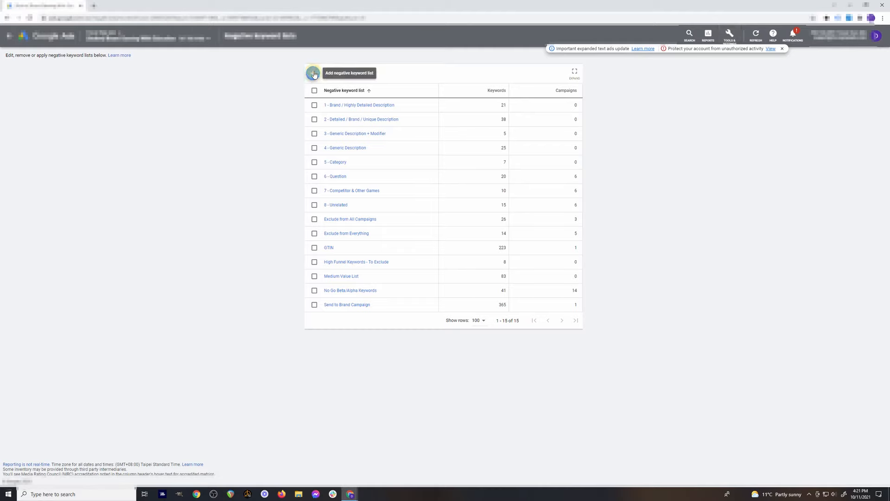
pyautogui.click(339, 86)
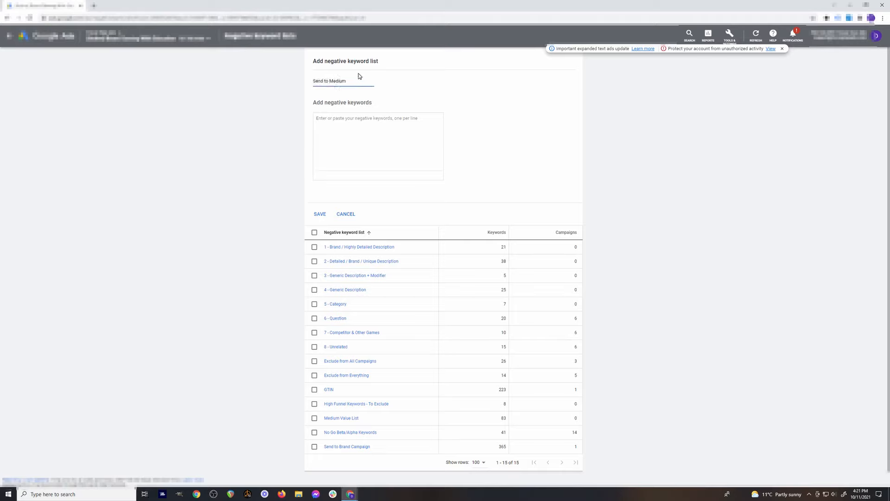
pyautogui.click(362, 119)
pyautogui.write('24')
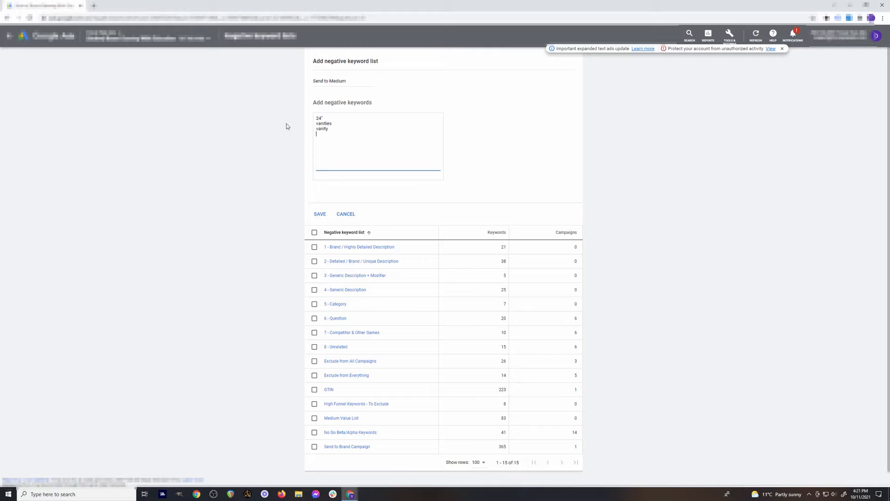
pyautogui.click(321, 216)
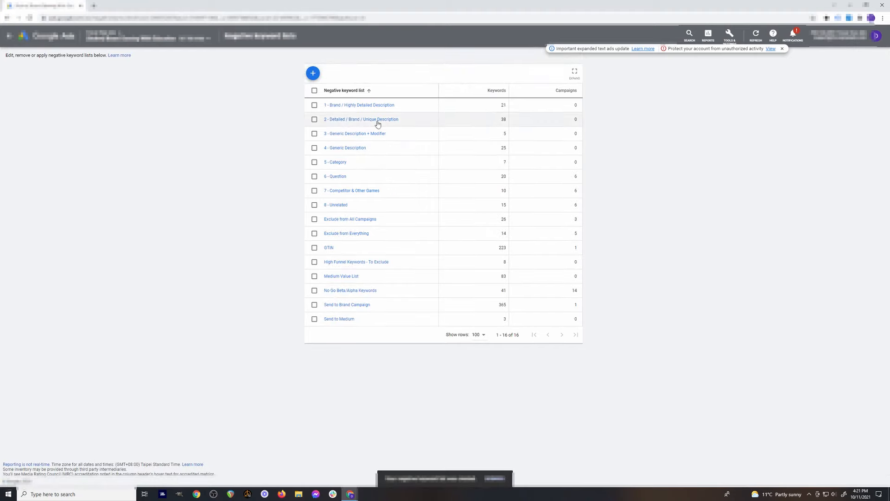
# - Add another negative keyword list named "Exclude from Everything" containing the keyword cheap
pyautogui.click(312, 73)
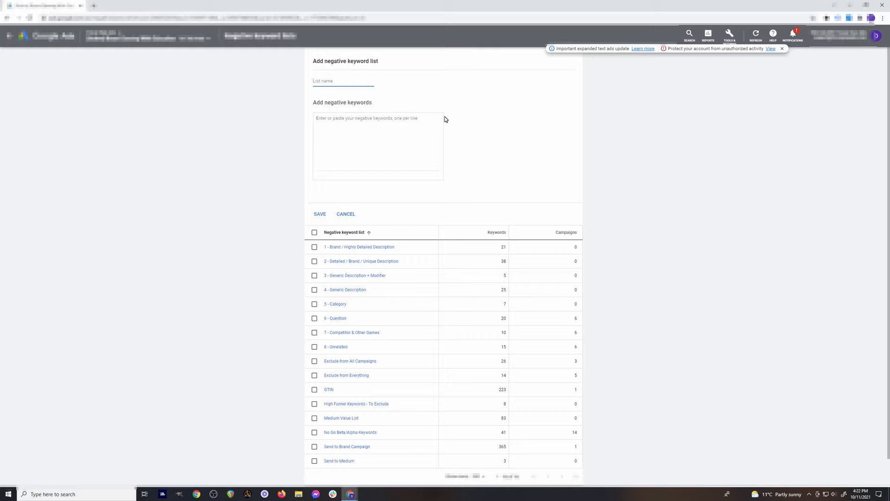
pyautogui.write('Exclude from Everything')
pyautogui.click(420, 118)
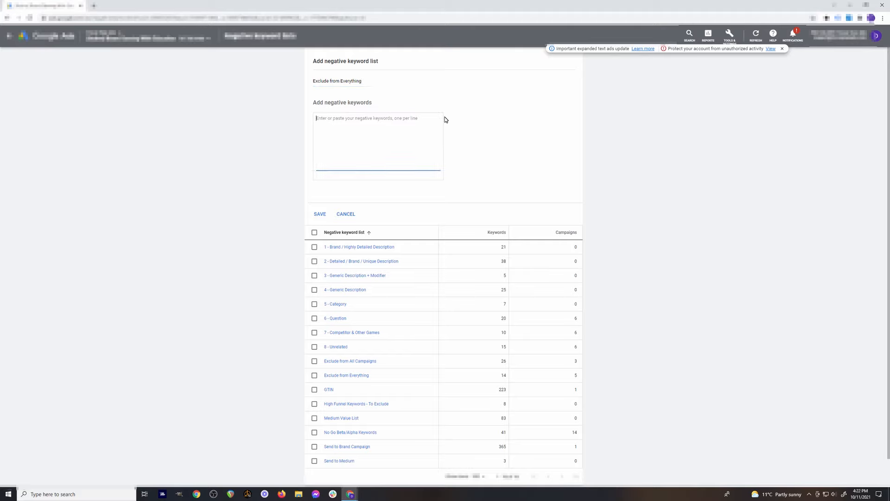
pyautogui.write('cheap')
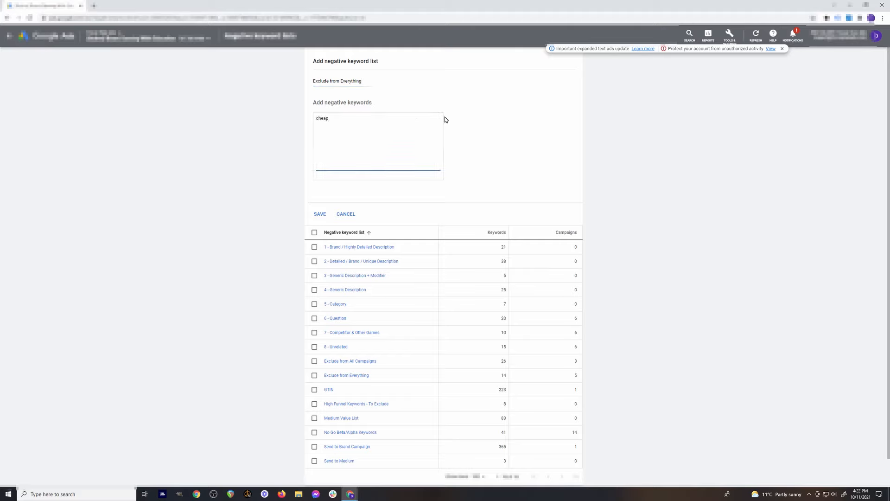
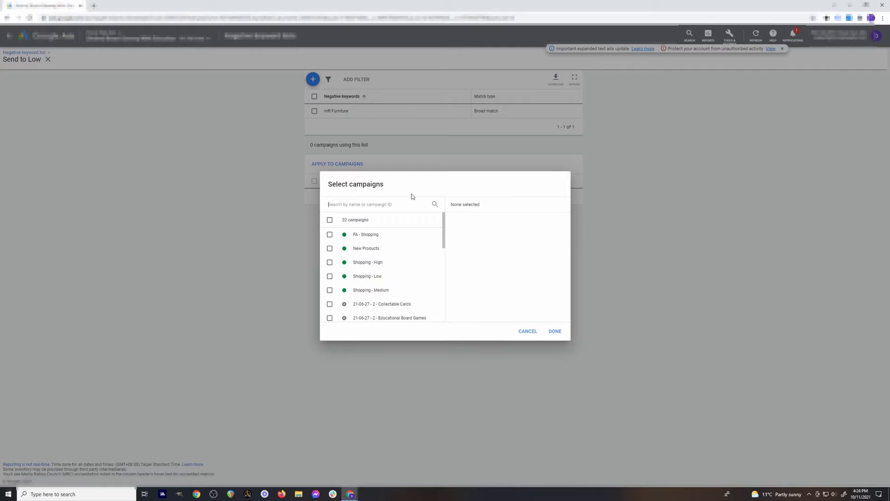
# - Apply the Send to Low negative keyword list to the Shopping - Medium and Shopping - High campaigns
pyautogui.click(330, 290)
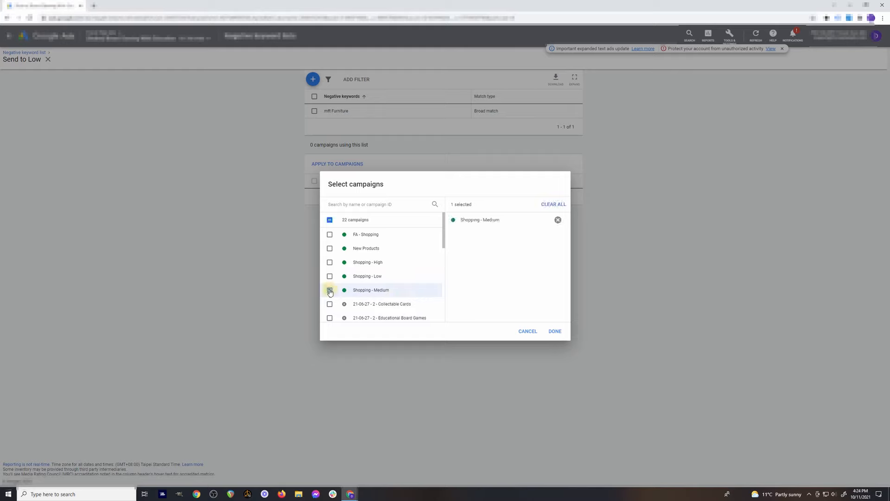
pyautogui.click(330, 262)
pyautogui.click(555, 331)
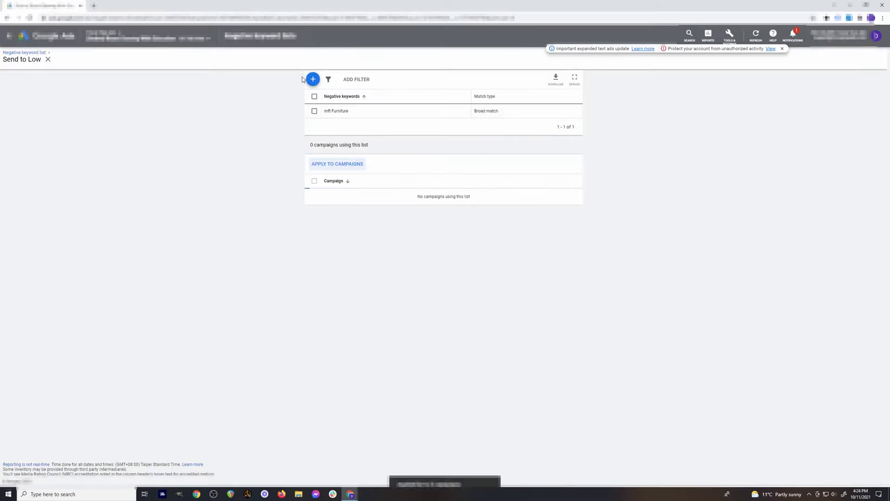
# - Open the Send to Medium negative keyword list and apply it to the Shopping - High campaign
pyautogui.click(31, 56)
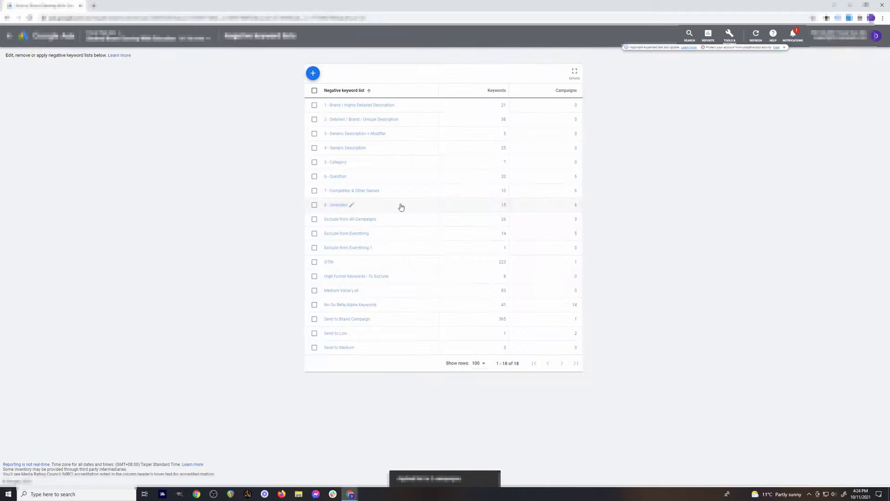
pyautogui.click(338, 348)
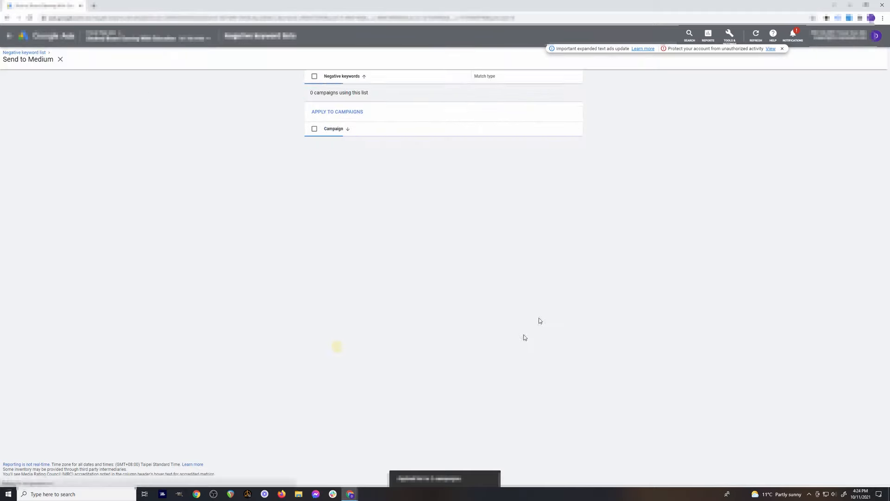
pyautogui.click(327, 193)
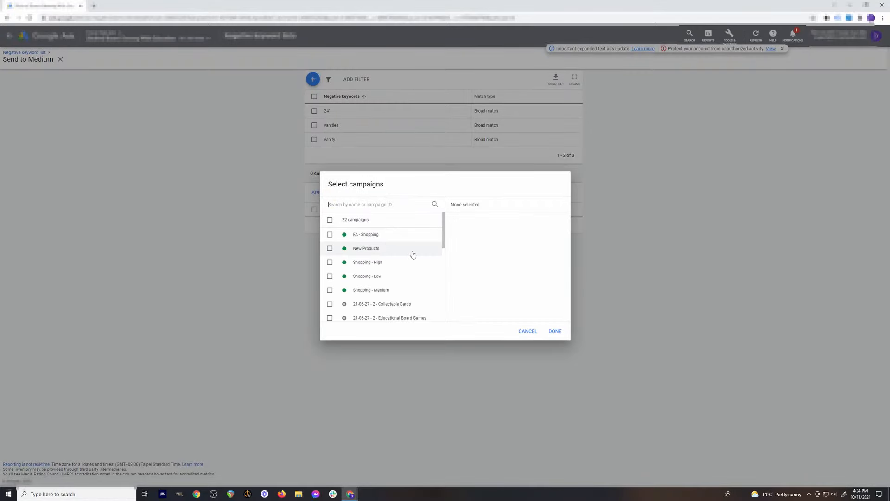
pyautogui.click(330, 263)
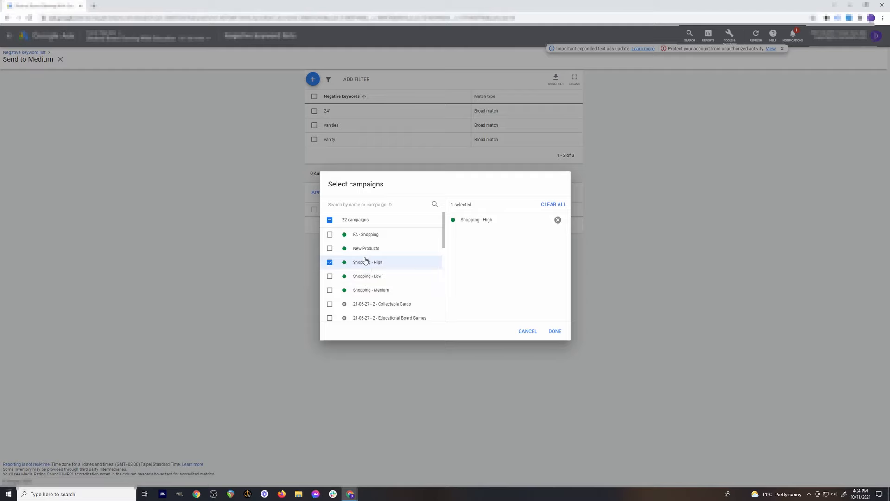
pyautogui.click(555, 331)
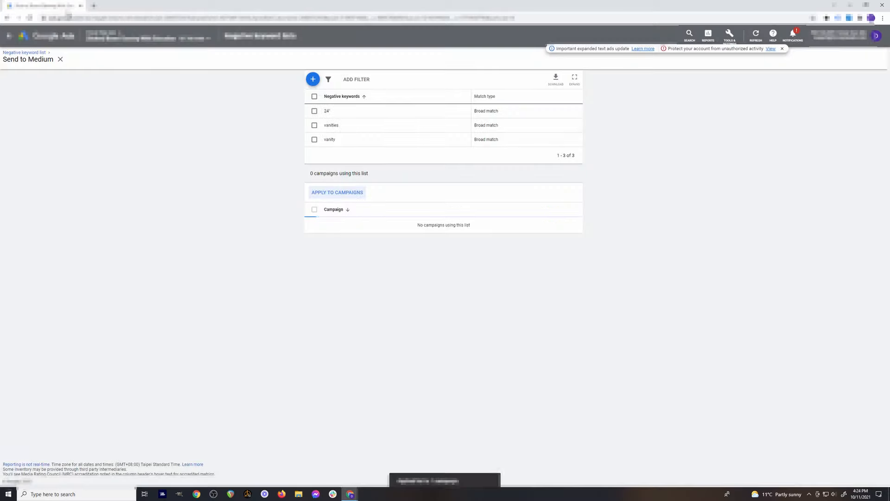
# - Apply the Exclude from Everything 1 negative keyword list to the Shopping - High, Shopping - Low and Shopping - Medium campaigns
pyautogui.click(37, 53)
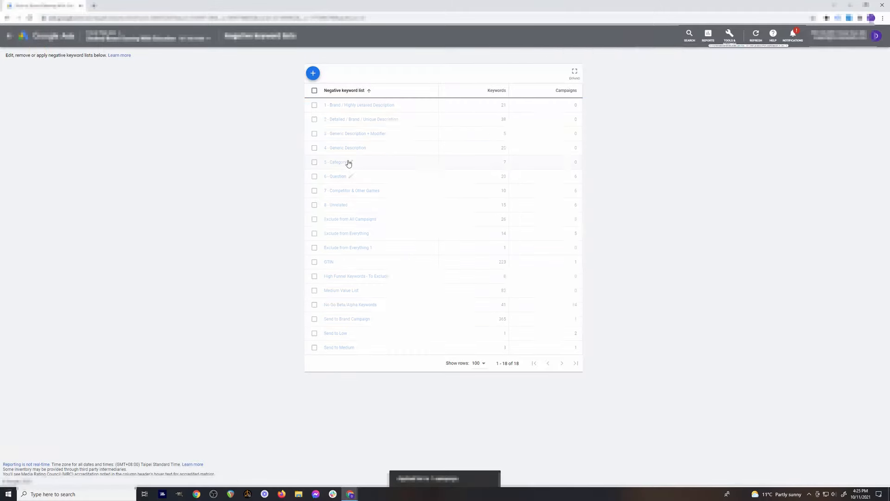
pyautogui.click(346, 248)
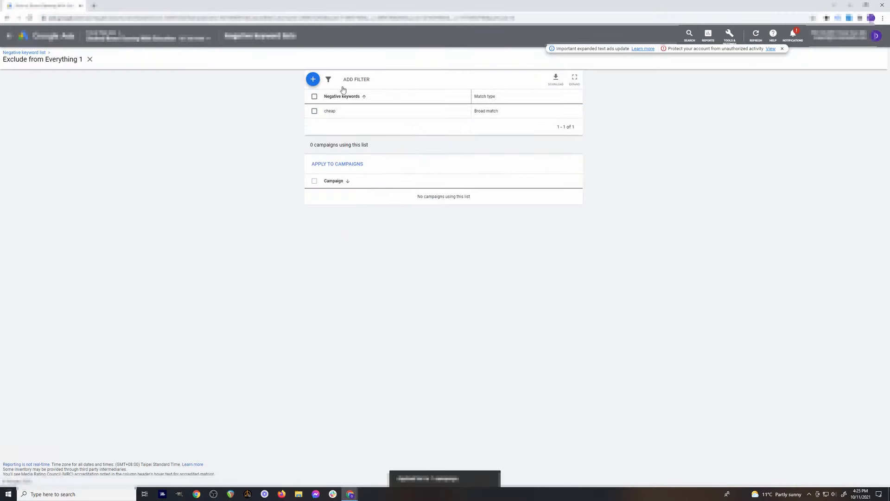
pyautogui.click(338, 163)
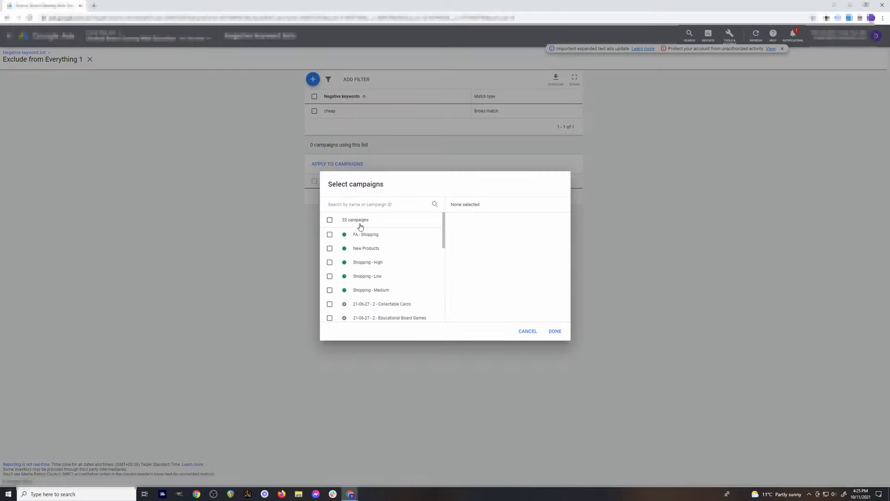
pyautogui.click(330, 262)
pyautogui.click(329, 276)
pyautogui.click(329, 290)
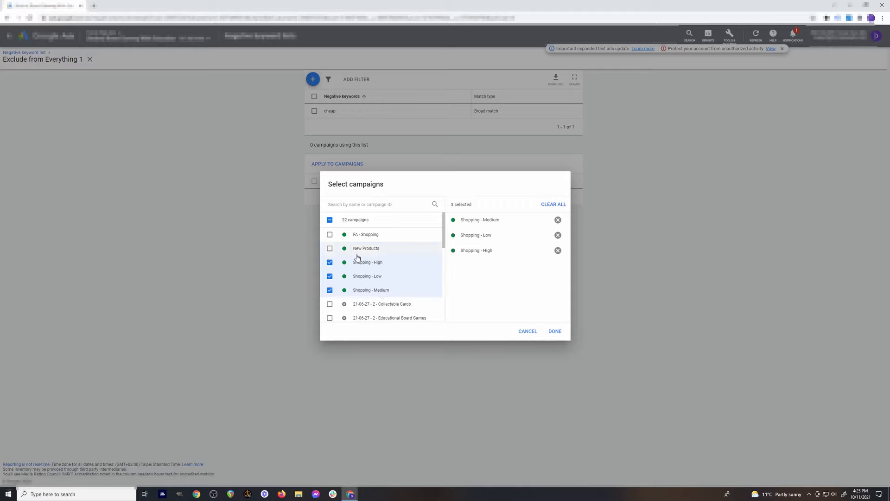
pyautogui.click(555, 331)
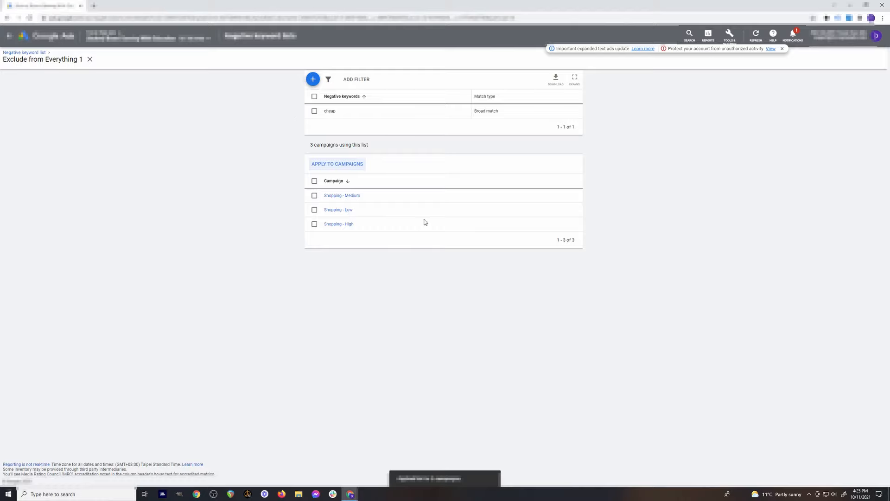
# - Leave the negative keyword lists and review the daily budgets of the three Shopping campaigns in the campaigns table
pyautogui.click(34, 52)
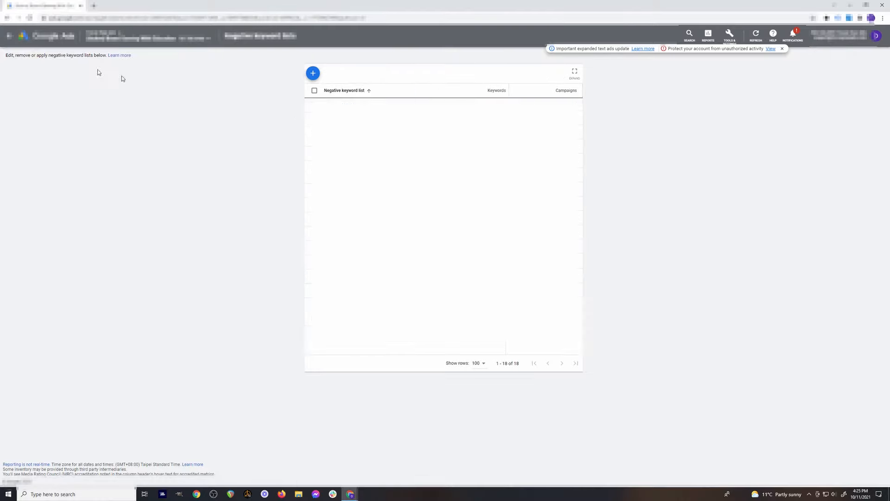
pyautogui.click(8, 37)
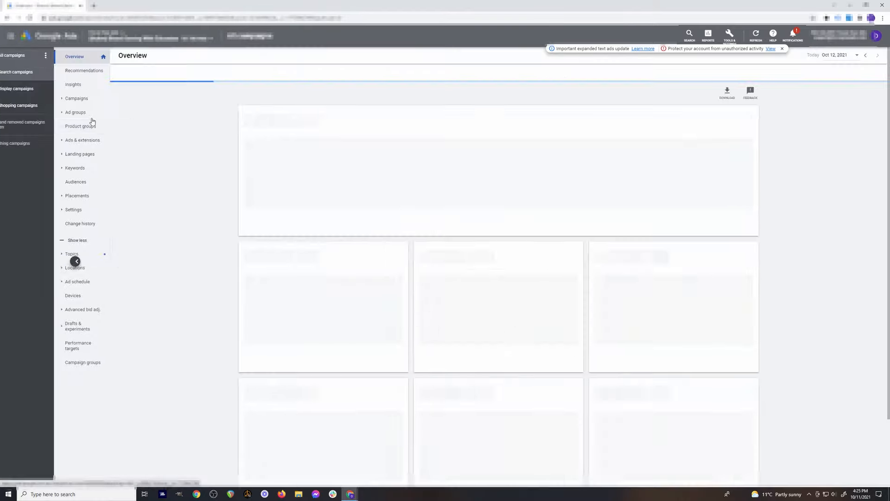
pyautogui.click(98, 98)
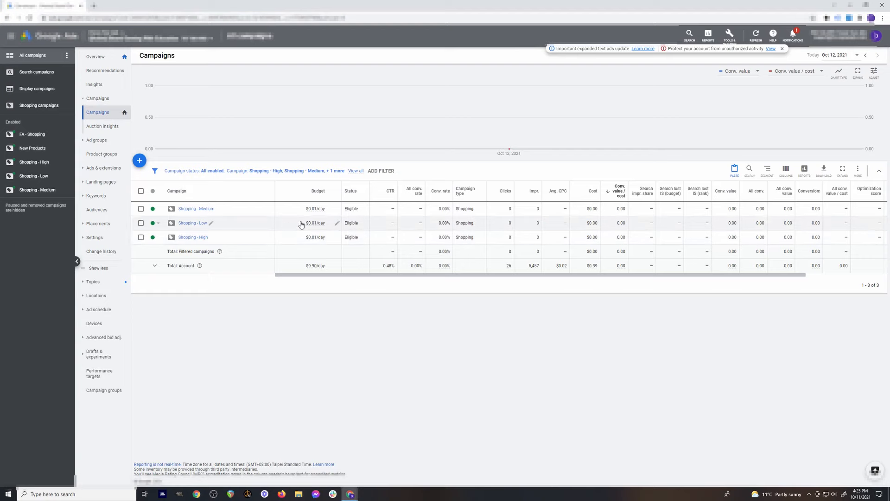
pyautogui.click(729, 35)
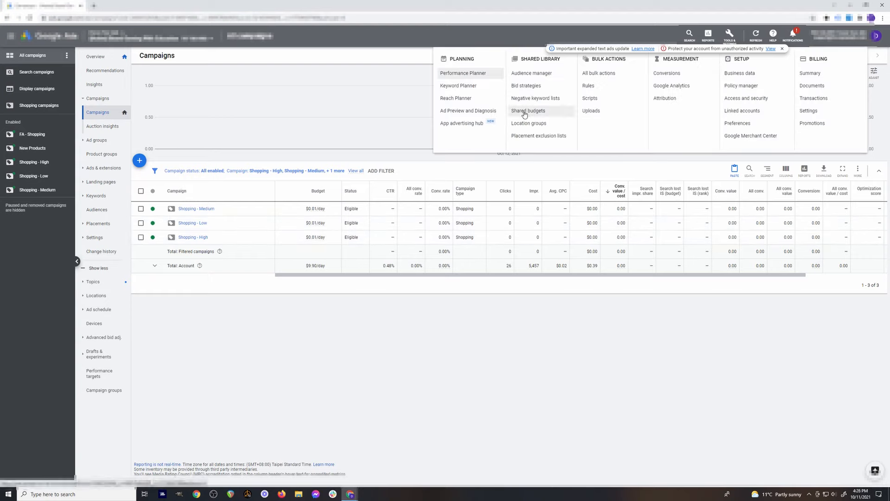
pyautogui.click(381, 36)
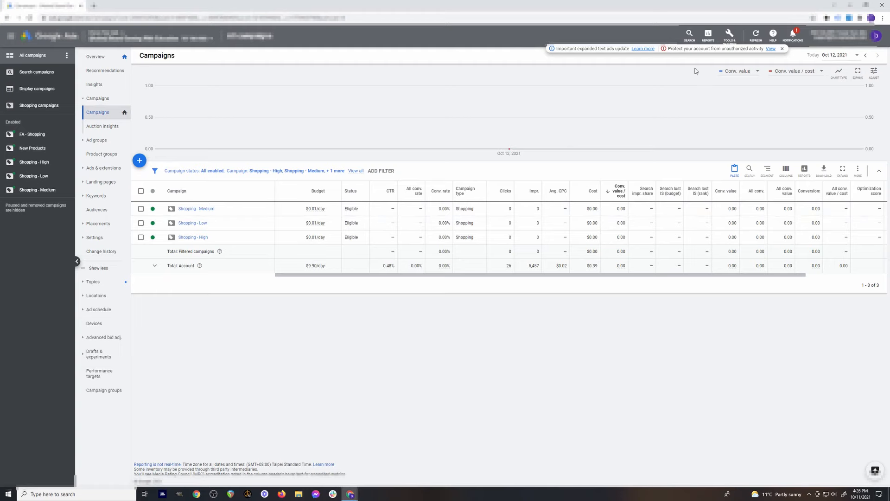
# - Create a shared budget named "test" for the Shopping - High, Shopping - Low and Shopping - Medium campaigns
pyautogui.click(729, 35)
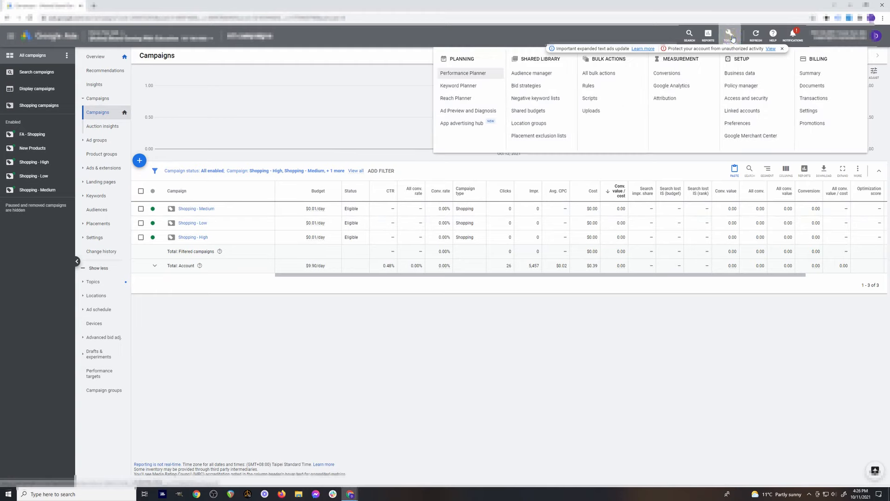
pyautogui.click(520, 113)
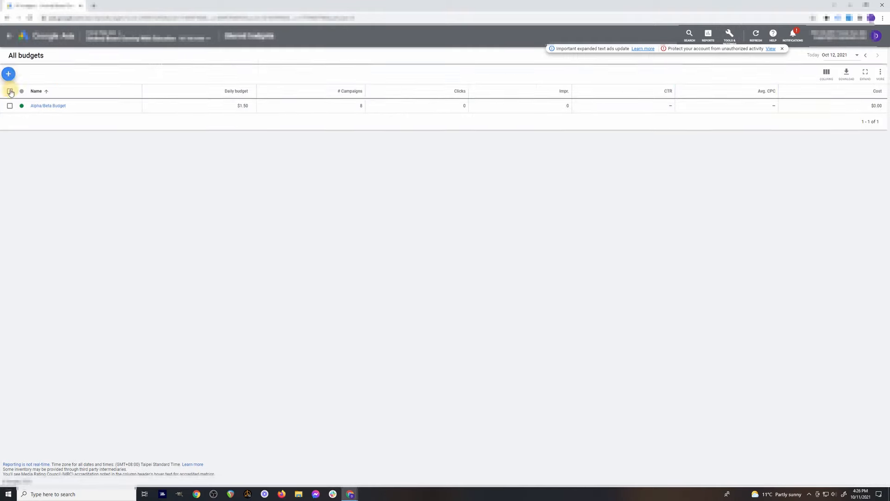
pyautogui.click(8, 73)
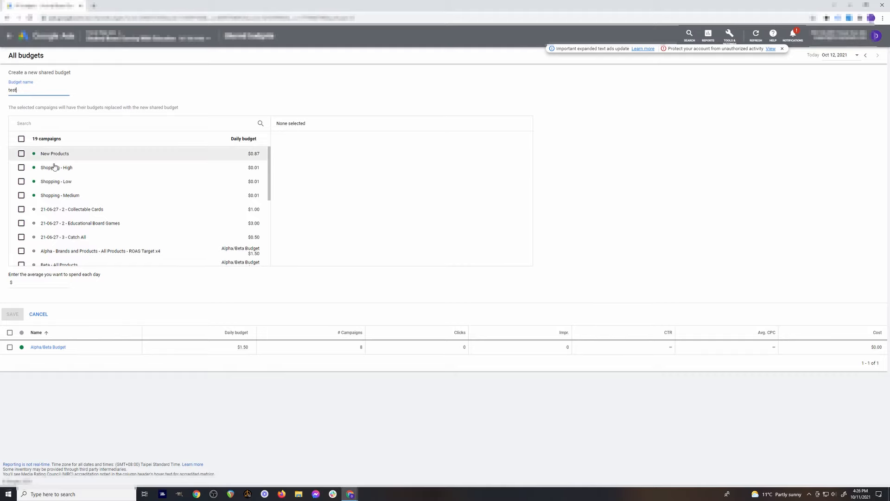
pyautogui.click(22, 167)
pyautogui.click(22, 181)
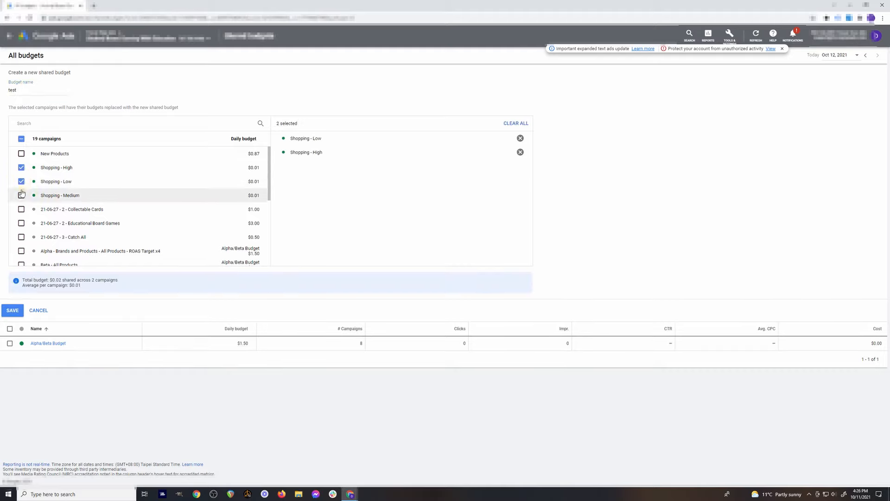
pyautogui.click(21, 195)
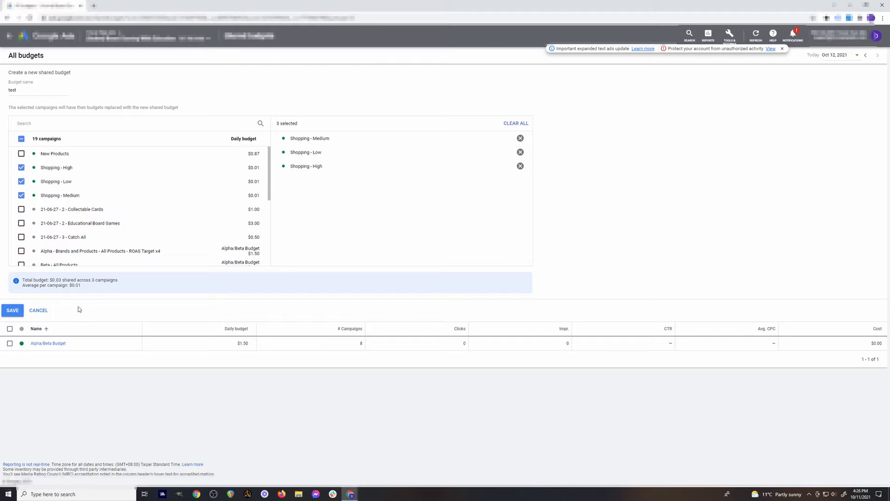
pyautogui.click(12, 311)
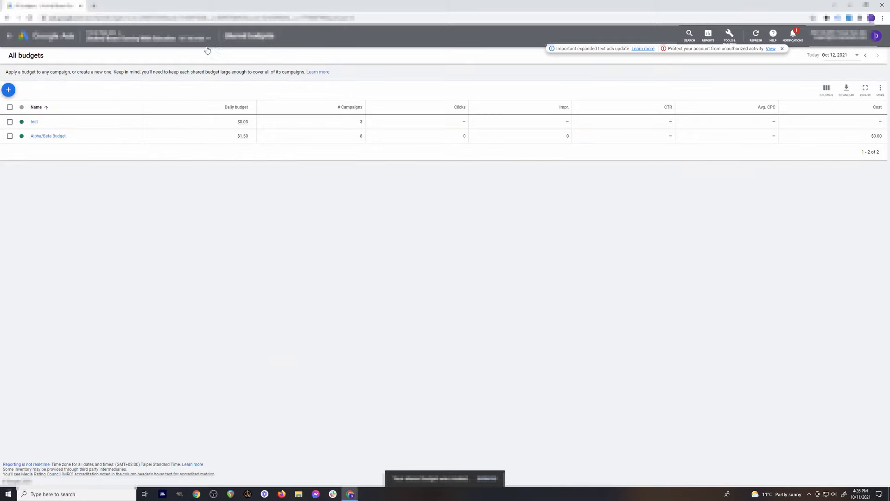
# - Check the shared budget in the campaigns table and open the Shopping - Low campaign's ad groups
pyautogui.click(12, 38)
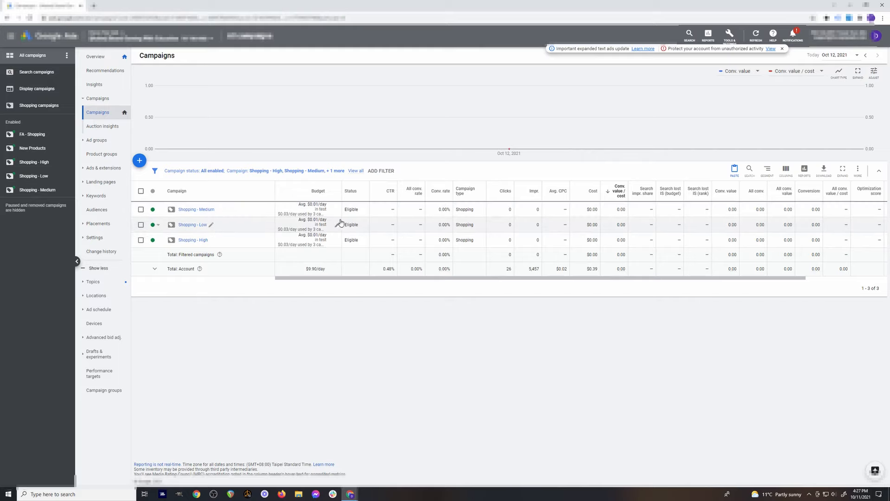
pyautogui.click(338, 224)
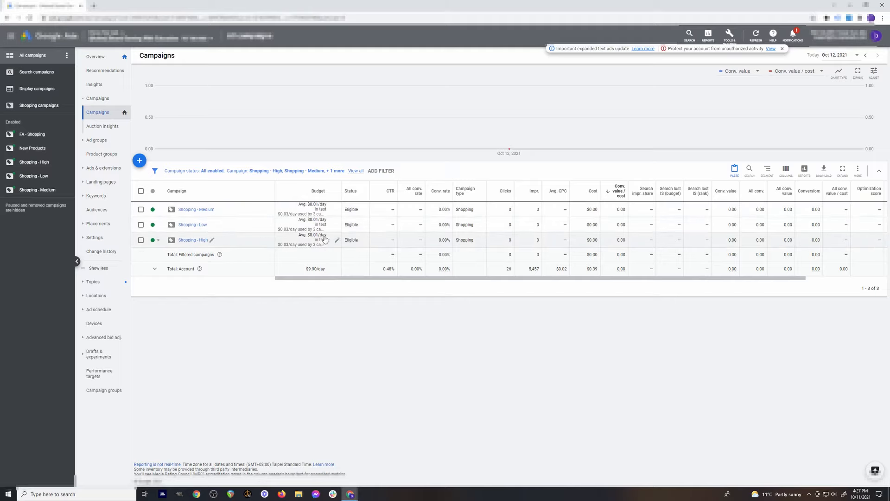
pyautogui.click(200, 226)
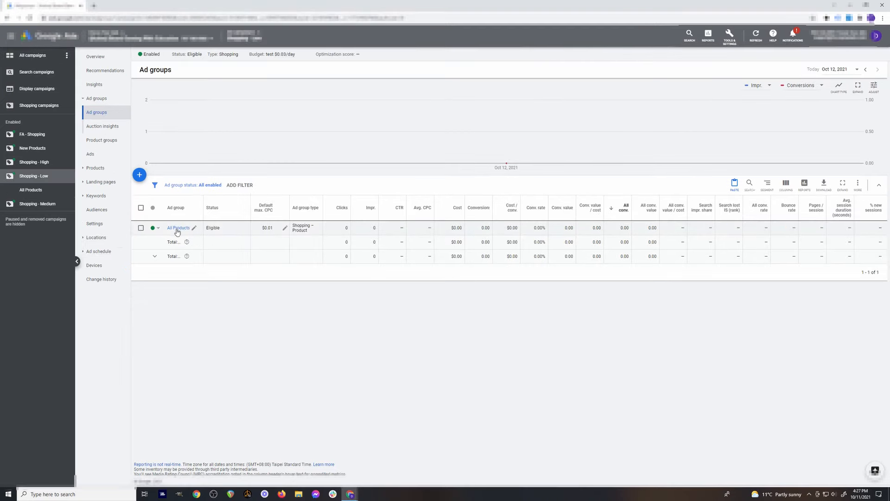
pyautogui.click(285, 229)
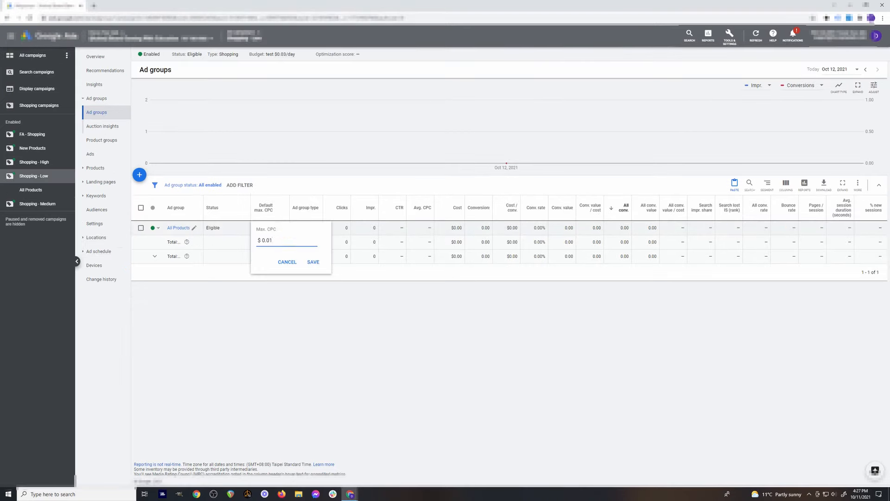
pyautogui.moveTo(277, 240); pyautogui.dragTo(227, 240)
pyautogui.write('2')
pyautogui.click(287, 266)
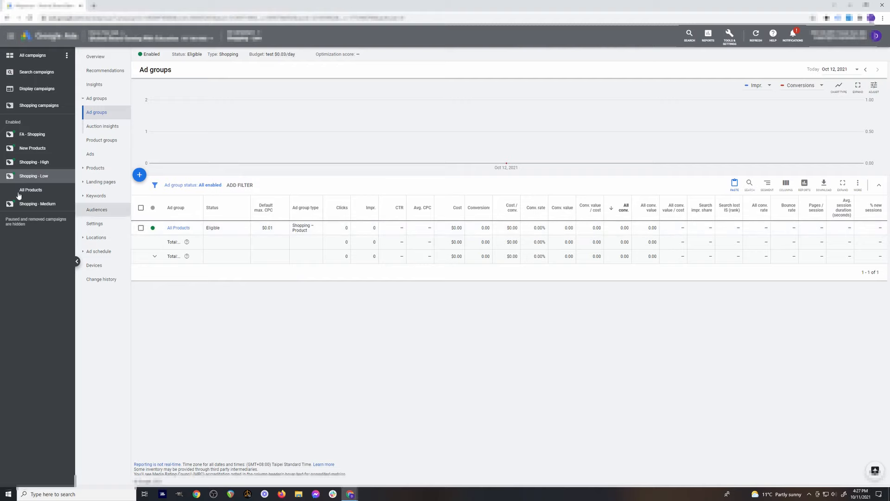
pyautogui.click(37, 204)
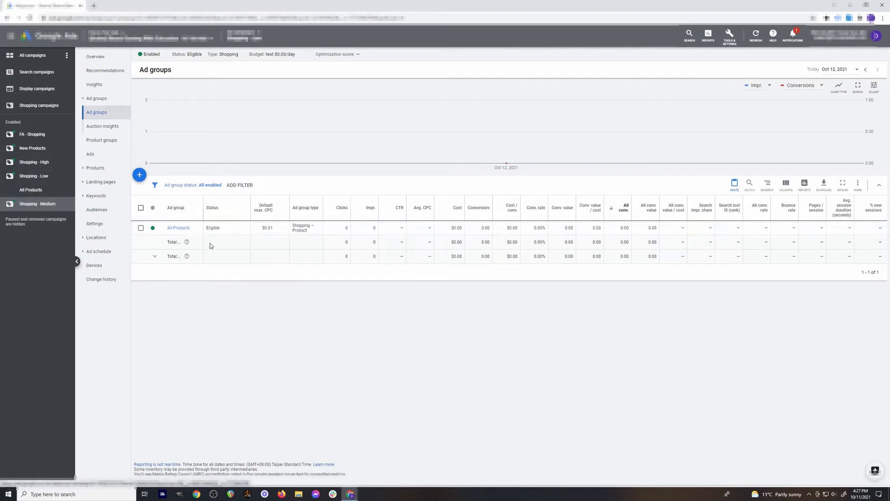
pyautogui.click(282, 229)
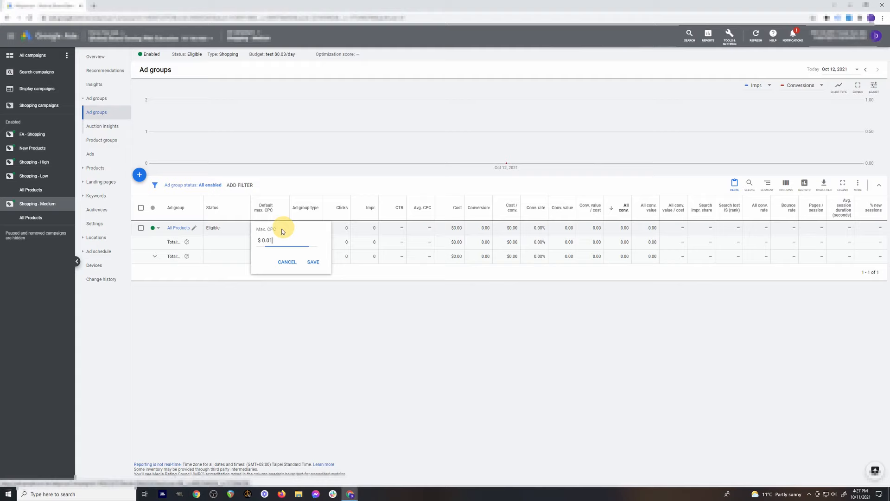
pyautogui.click(287, 262)
# - Select all product groups in the Shopping - Low campaign's All Products ad group and enter a new max. CPC bid of $2
pyautogui.click(35, 162)
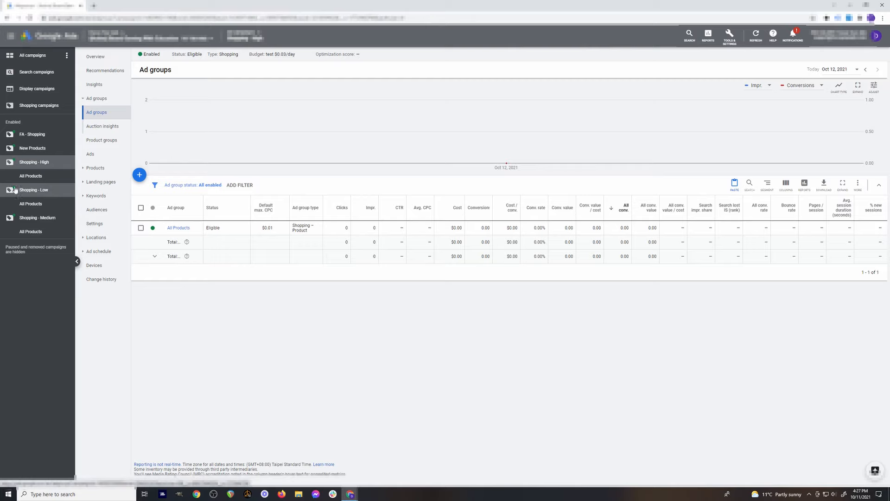
pyautogui.click(29, 193)
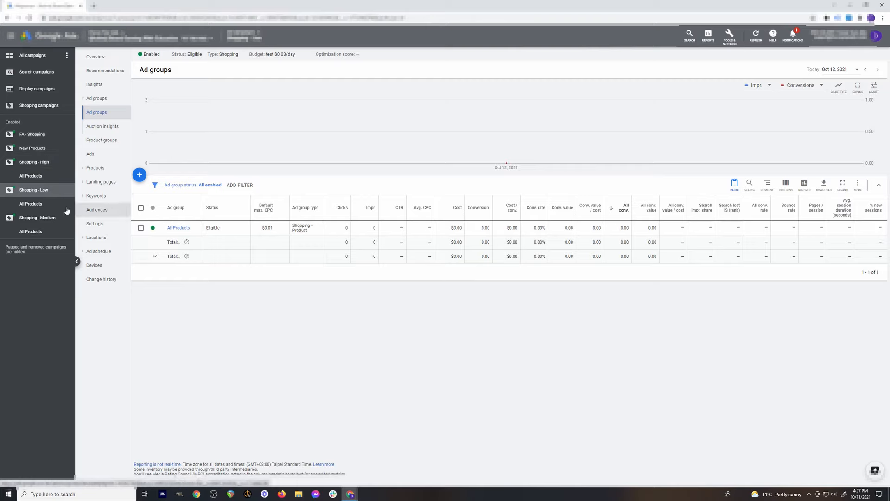
pyautogui.click(33, 204)
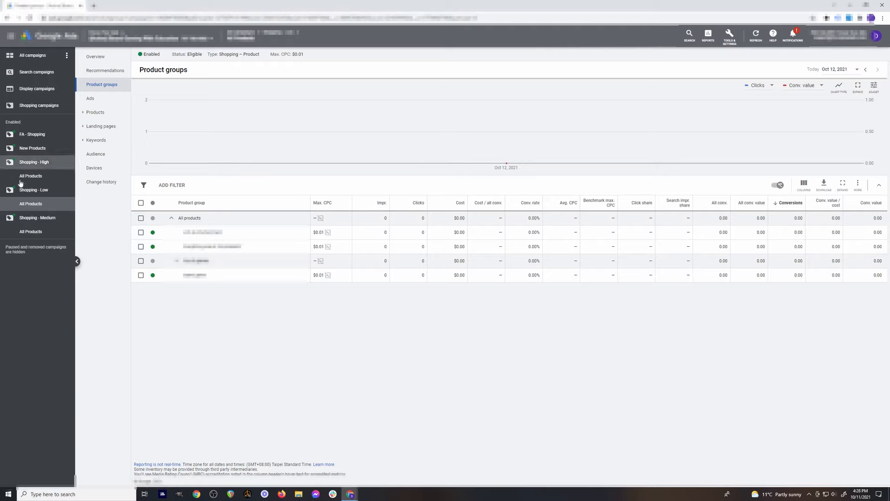
pyautogui.click(140, 203)
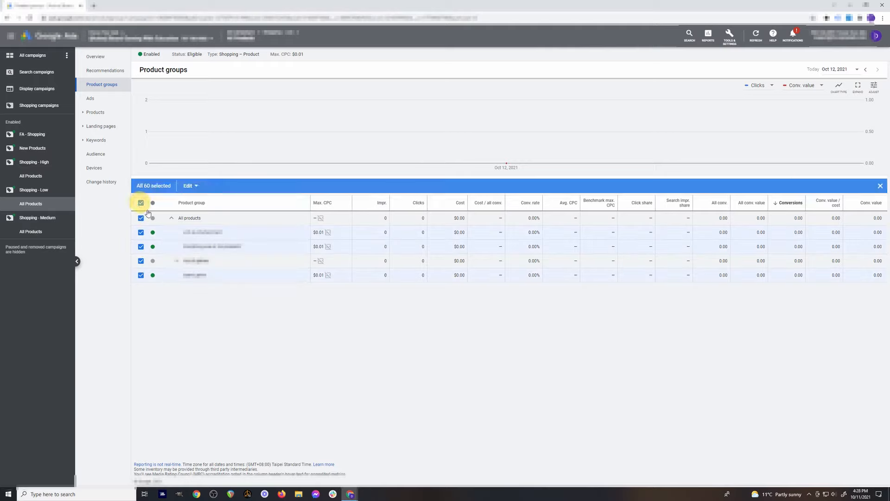
pyautogui.click(190, 185)
pyautogui.click(190, 211)
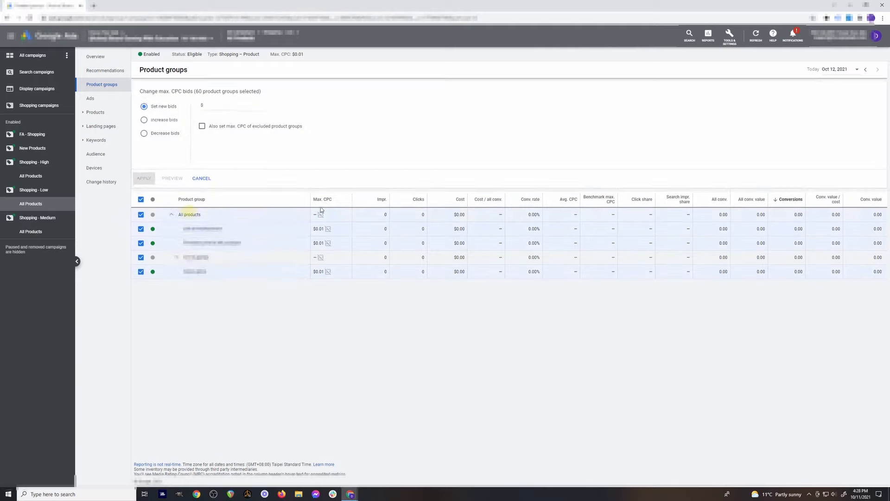
pyautogui.click(229, 109)
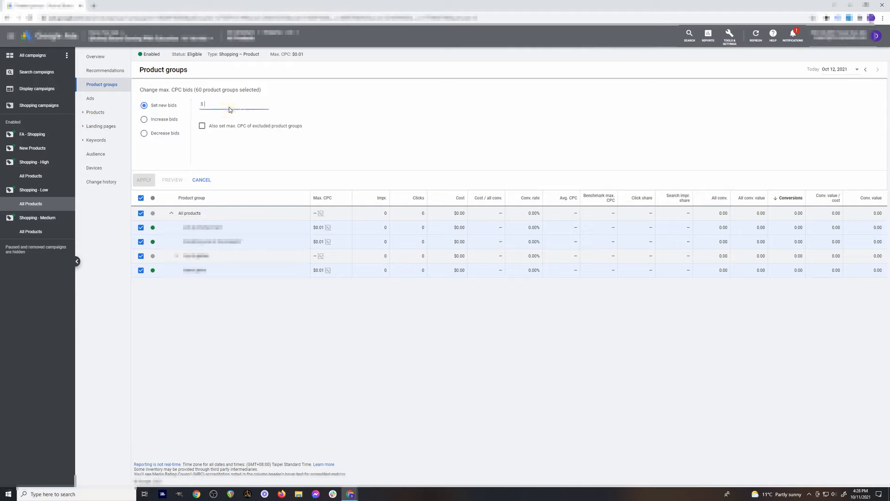
pyautogui.write('1')
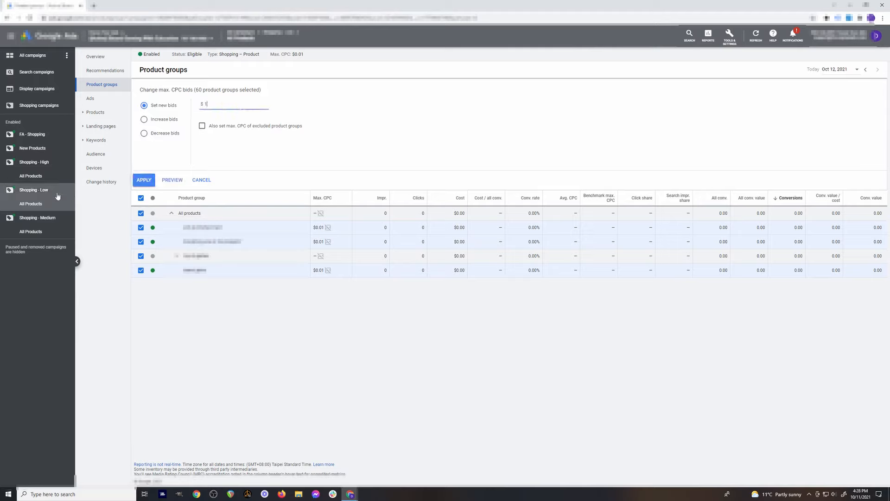
pyautogui.click(206, 104)
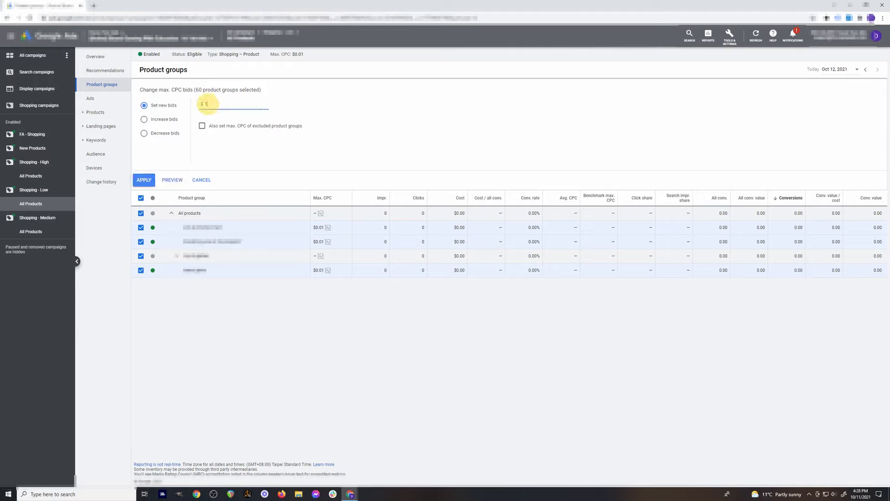
pyautogui.press('BackSpace')
pyautogui.write('2')
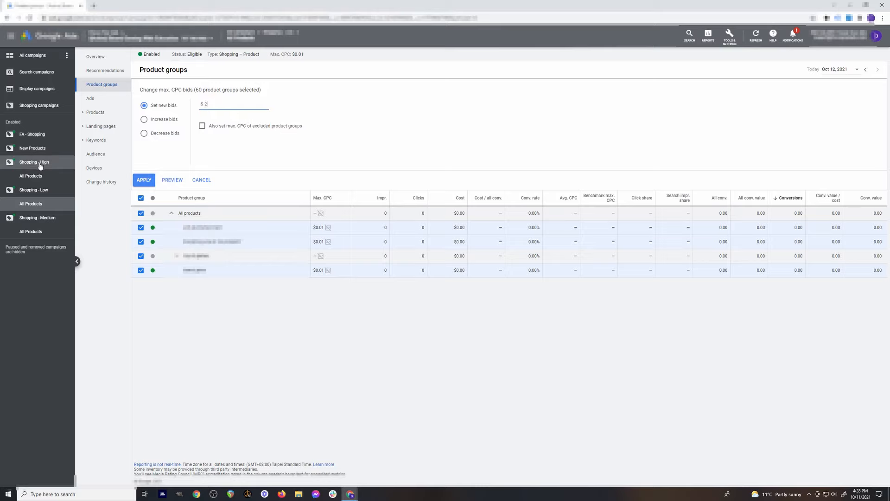
# - Review the product groups and max. CPC bids in the All Products ad groups of Shopping - High and Shopping - Medium
pyautogui.click(41, 179)
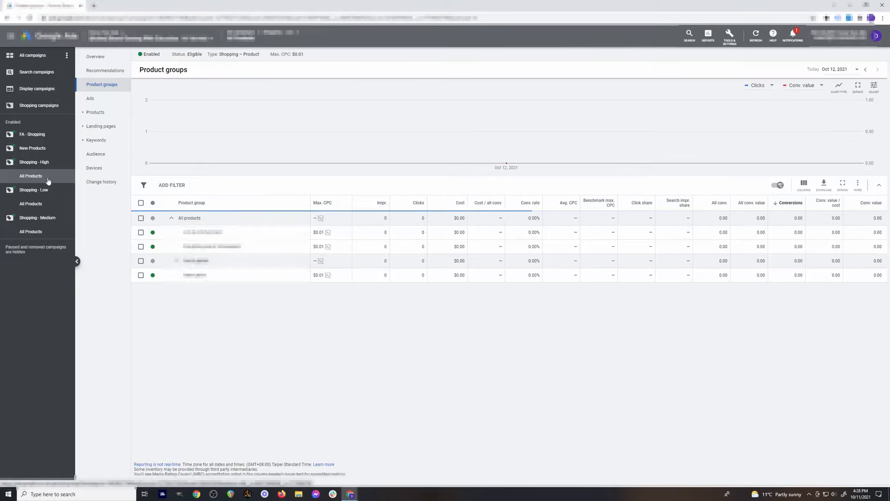
pyautogui.click(42, 231)
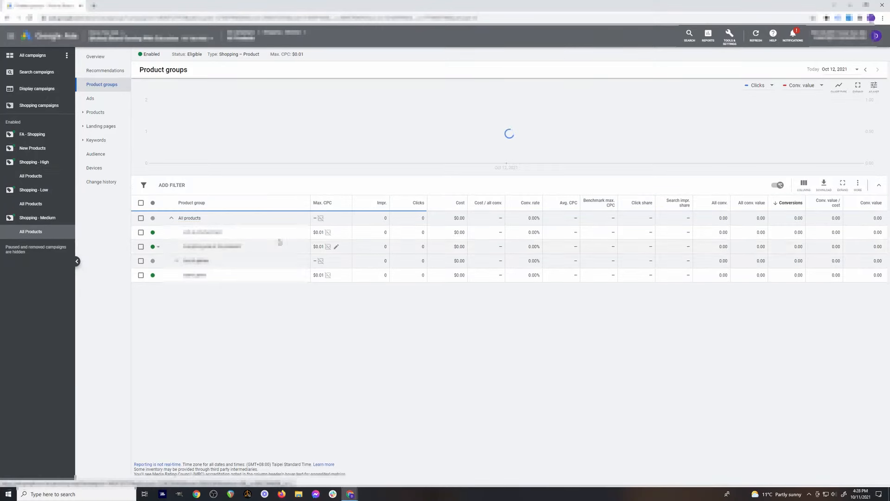
pyautogui.click(141, 203)
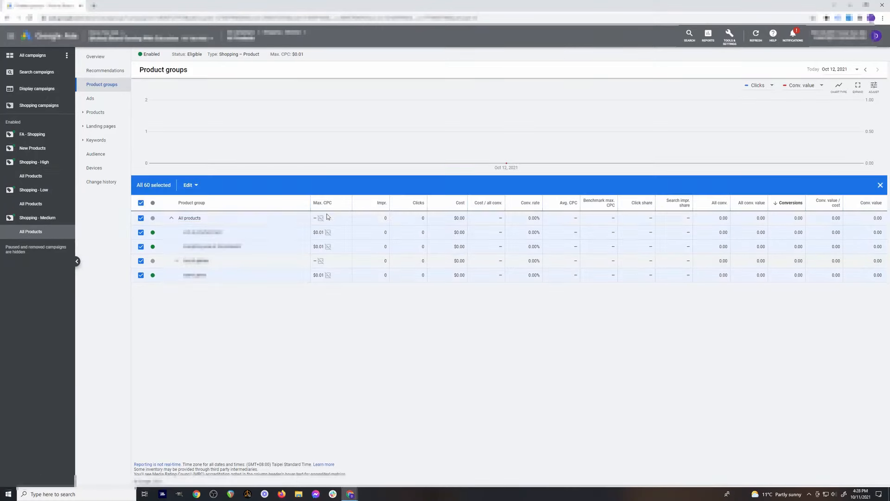
pyautogui.click(141, 203)
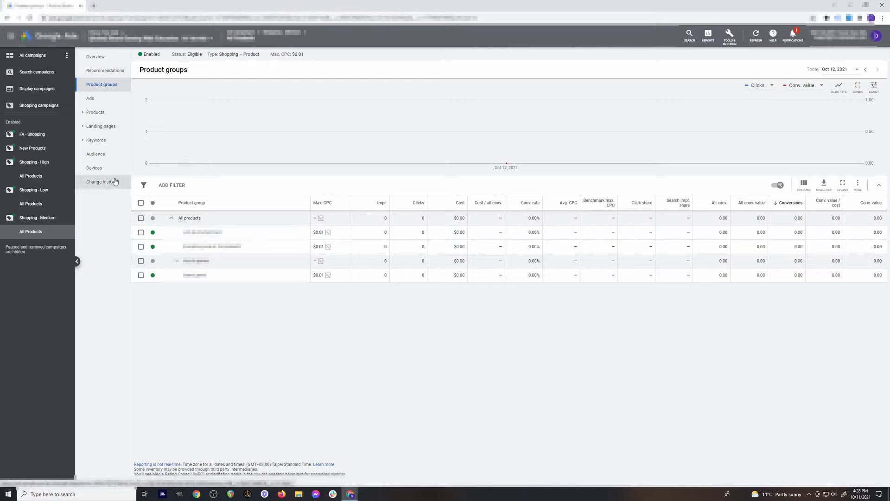
# - Include paused and removed campaigns in the campaign list and open the Shopping campaigns' search terms report for all time
pyautogui.click(34, 139)
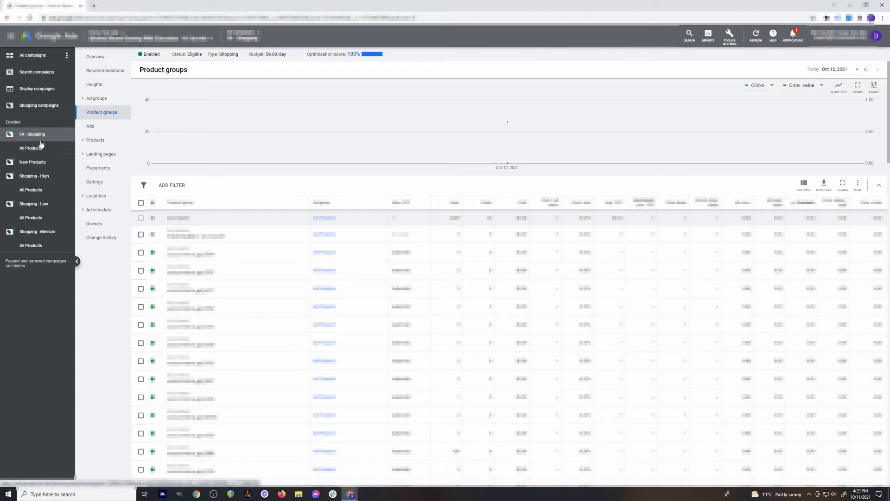
pyautogui.click(41, 164)
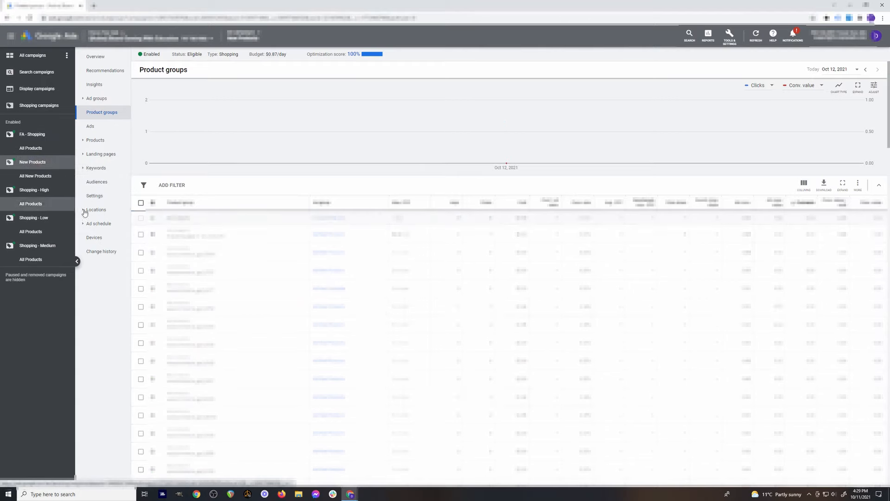
pyautogui.click(66, 55)
pyautogui.click(72, 82)
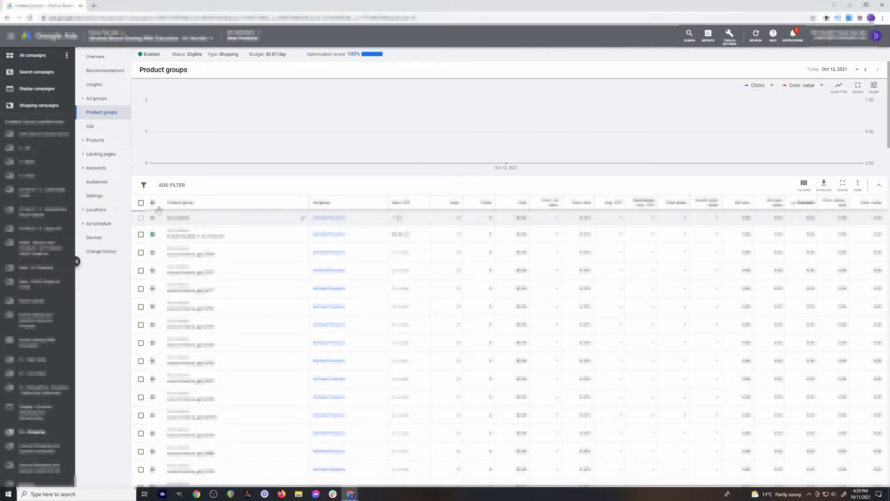
pyautogui.click(96, 168)
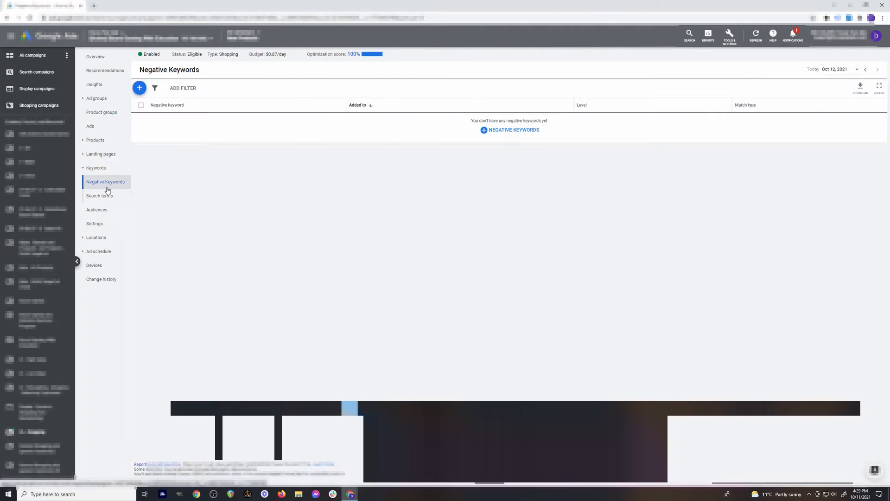
pyautogui.click(107, 194)
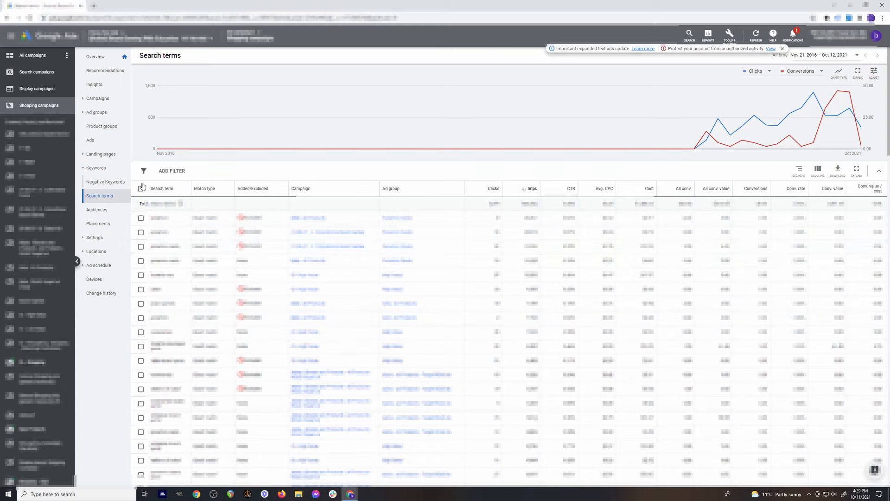
# - Select the first search term and choose the Send to Medium negative keyword list as its destination
pyautogui.click(141, 218)
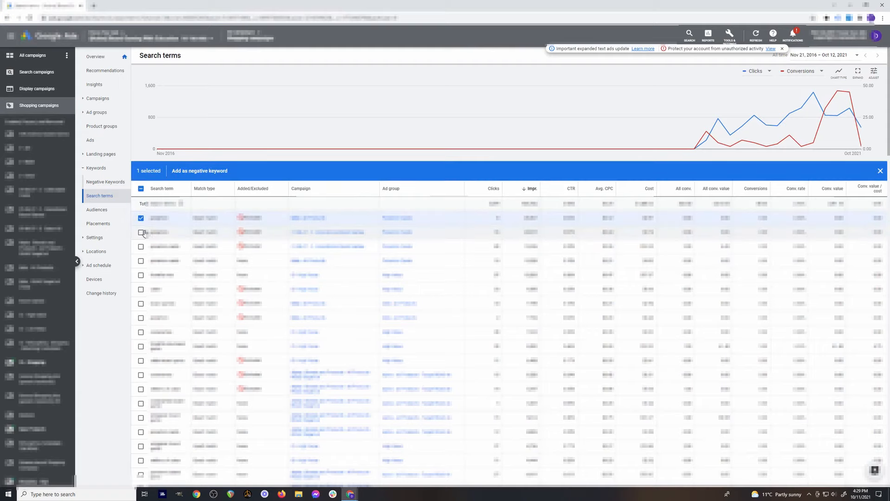
pyautogui.click(199, 172)
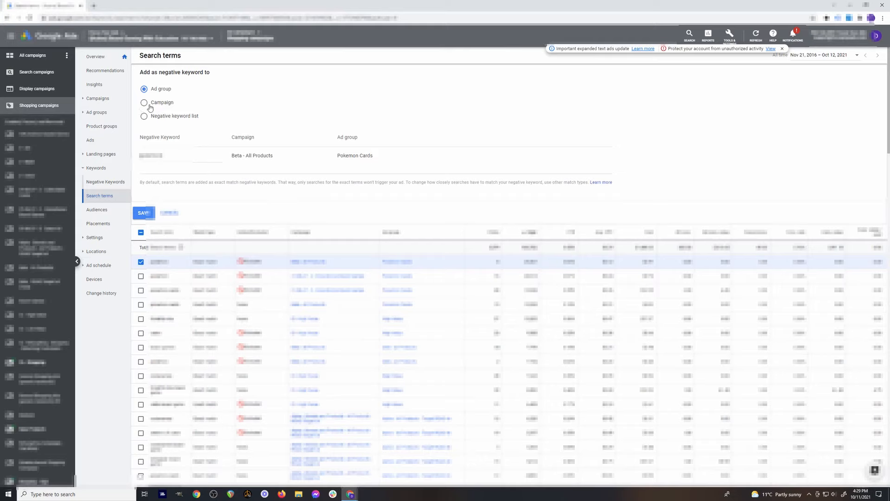
pyautogui.click(144, 116)
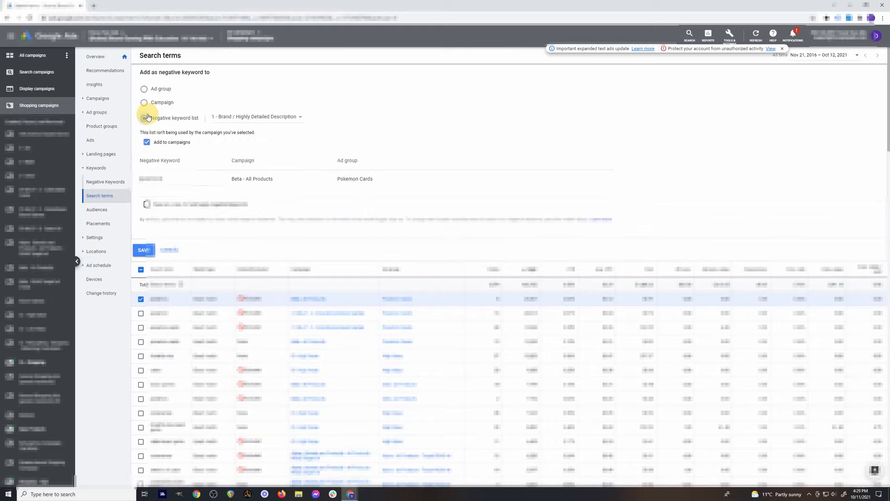
pyautogui.click(269, 118)
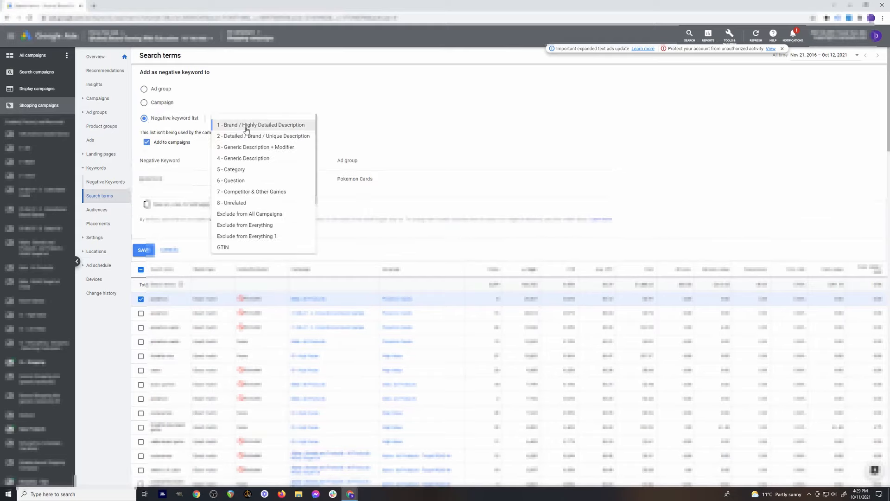
pyautogui.scroll(-3, 262, 222)
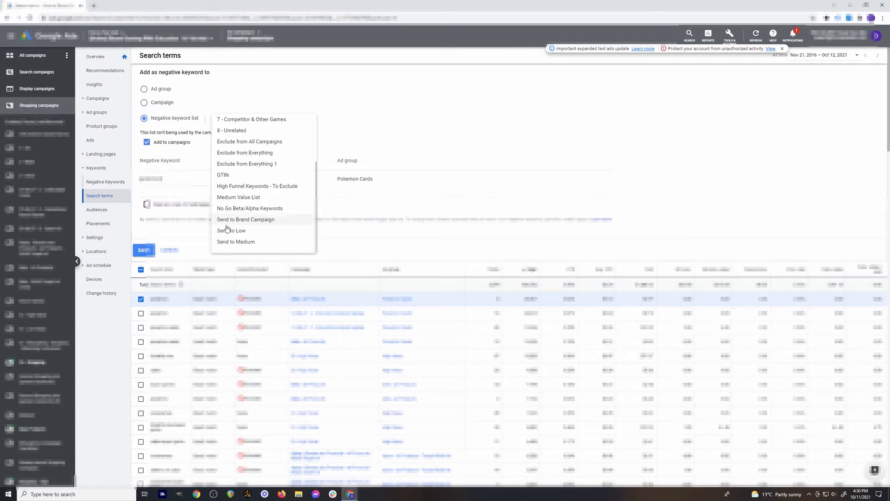
pyautogui.click(236, 241)
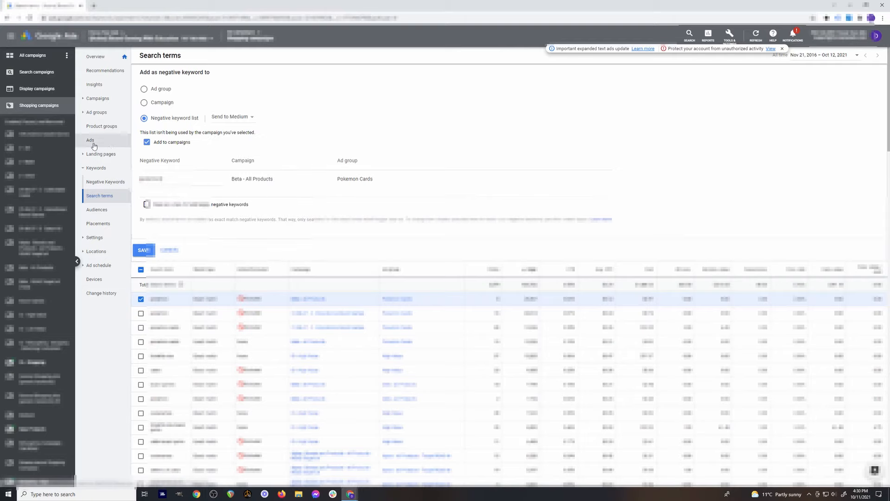
# - Turn off adding the list to campaigns and switch the search term's negative keyword list to Send to Low
pyautogui.click(146, 143)
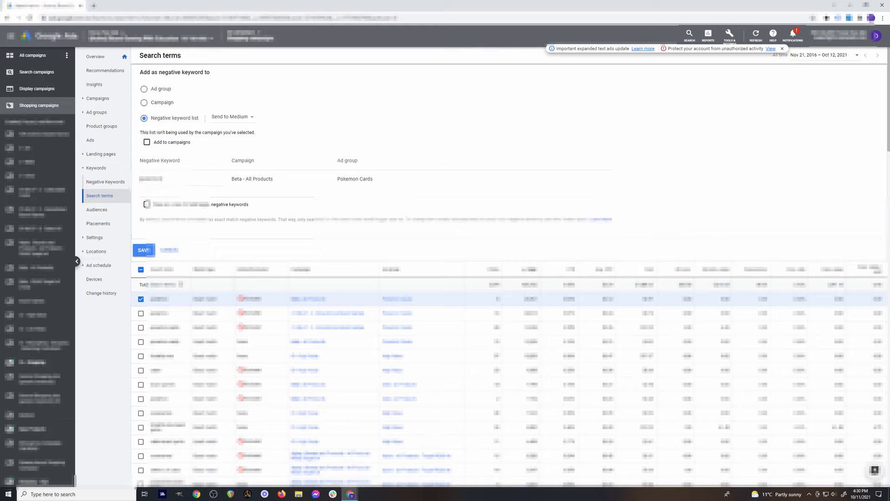
pyautogui.click(237, 117)
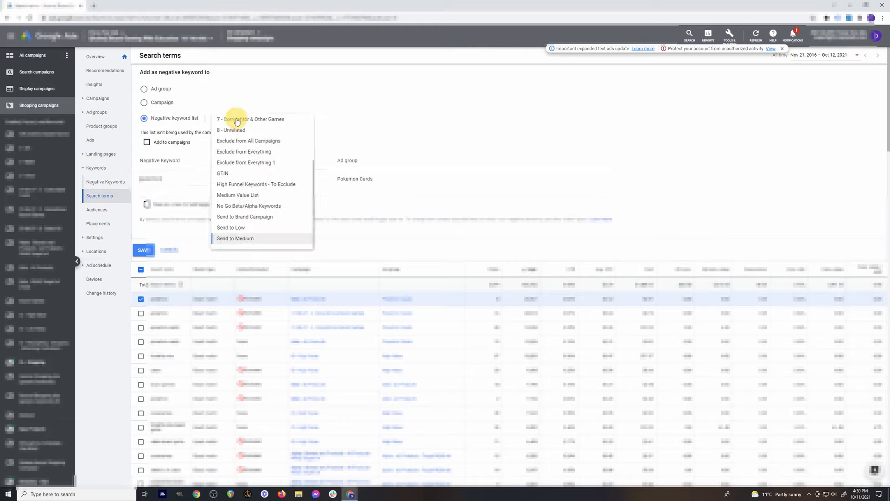
pyautogui.click(234, 231)
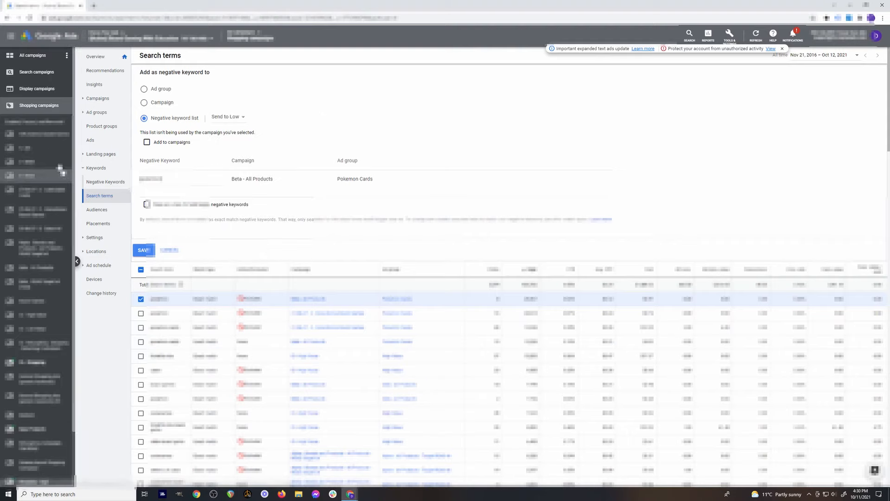
pyautogui.scroll(-3, 27, 302)
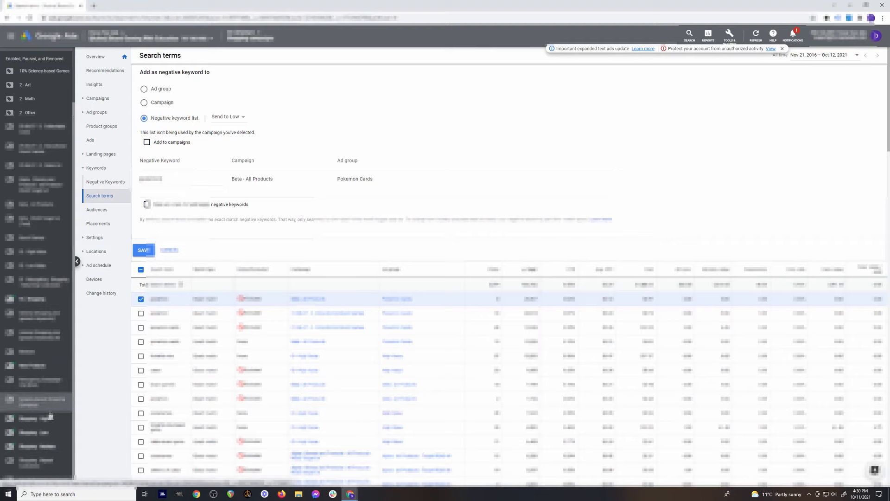